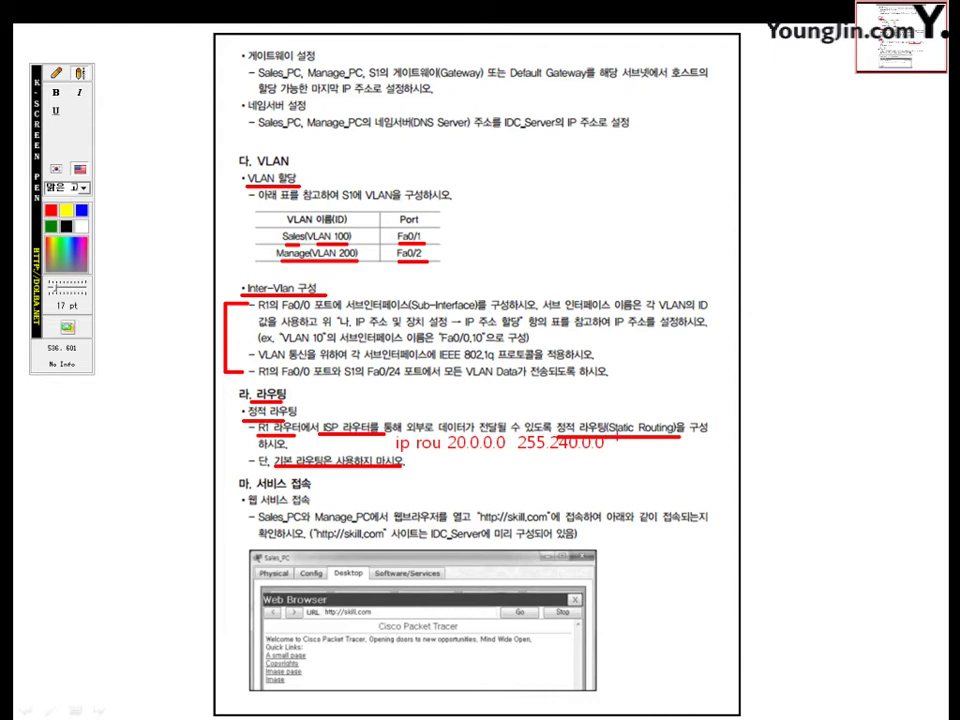
# Complete the red static route note with next hop 172.20.0.1 and underline skill.com in the web service section.
pyautogui.write('17')
pyautogui.write('2.20.0.1')
pyautogui.click(55, 75)
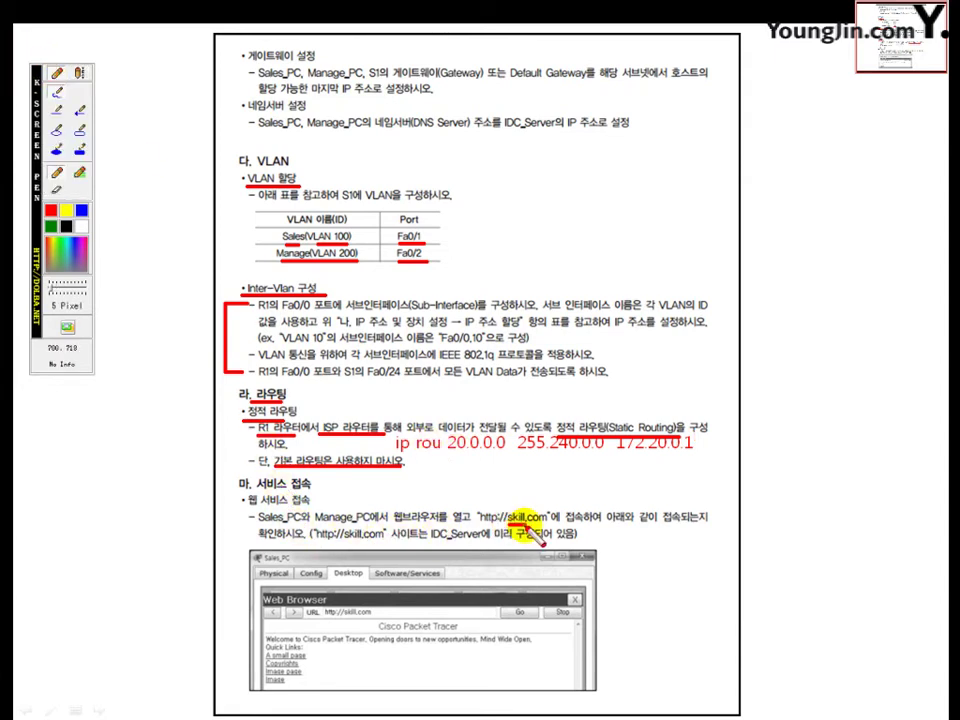
pyautogui.moveTo(533, 527); pyautogui.dragTo(548, 522)
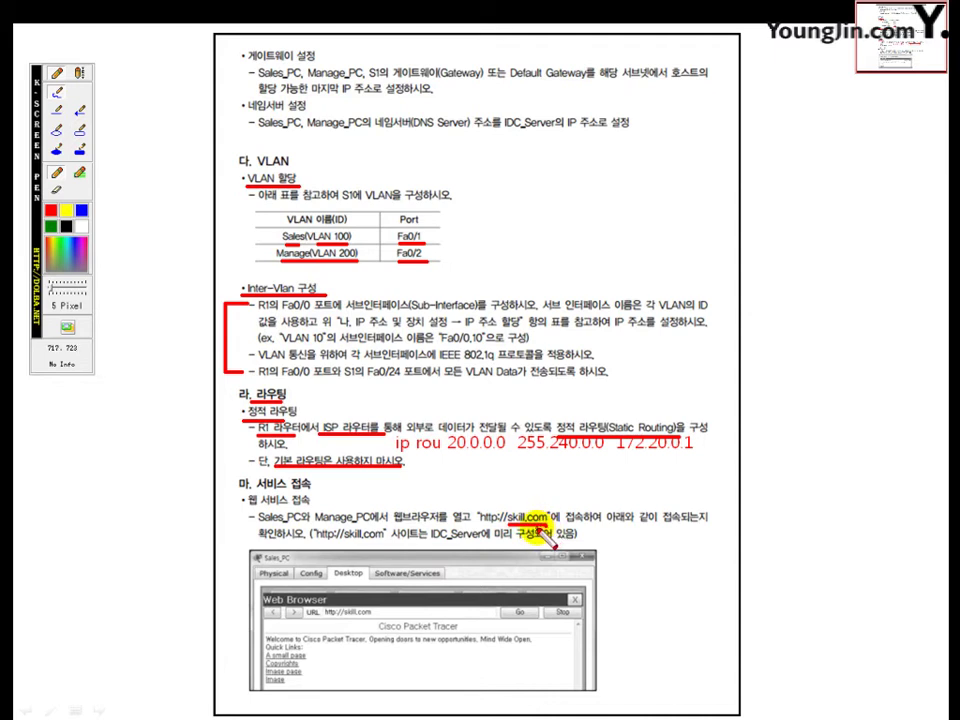
pyautogui.press('Escape')
pyautogui.press('pageup')
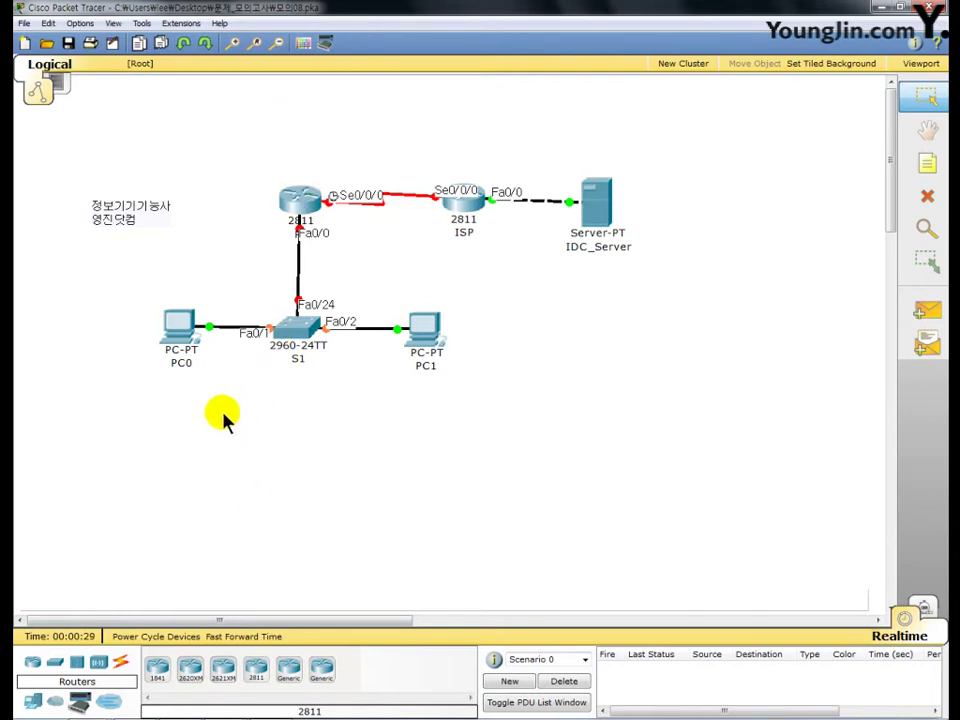
# In Cisco Packet Tracer, set PC0's static IP address to 100.0.0.10 with subnet mask 255.224.0.0.
pyautogui.click(185, 325)
pyautogui.moveTo(274, 45); pyautogui.dragTo(471, 35)
pyautogui.click(348, 54)
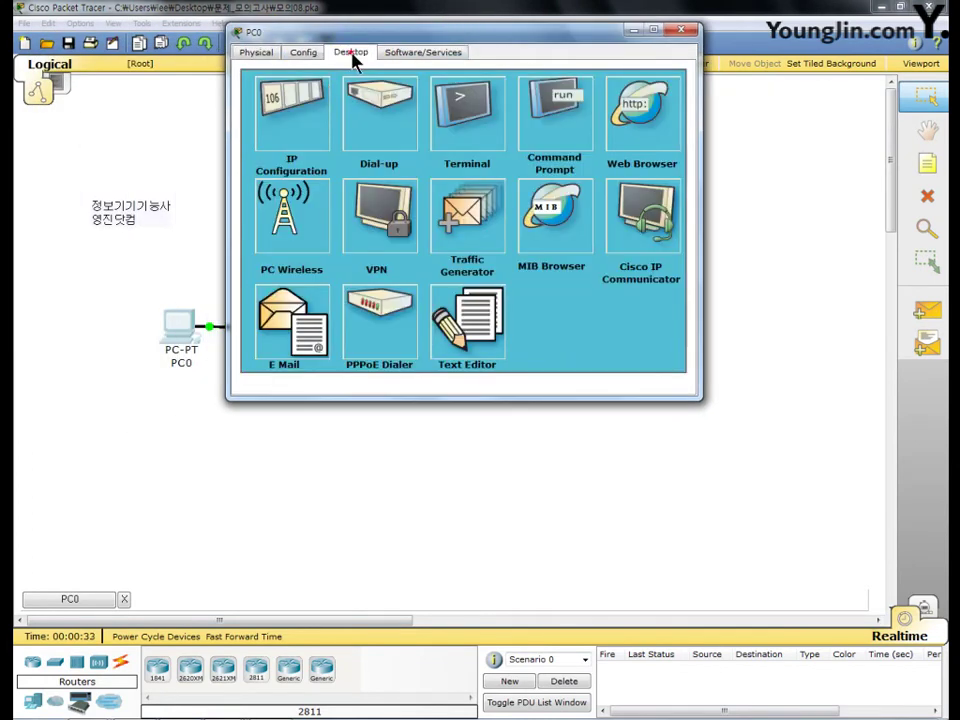
pyautogui.click(296, 128)
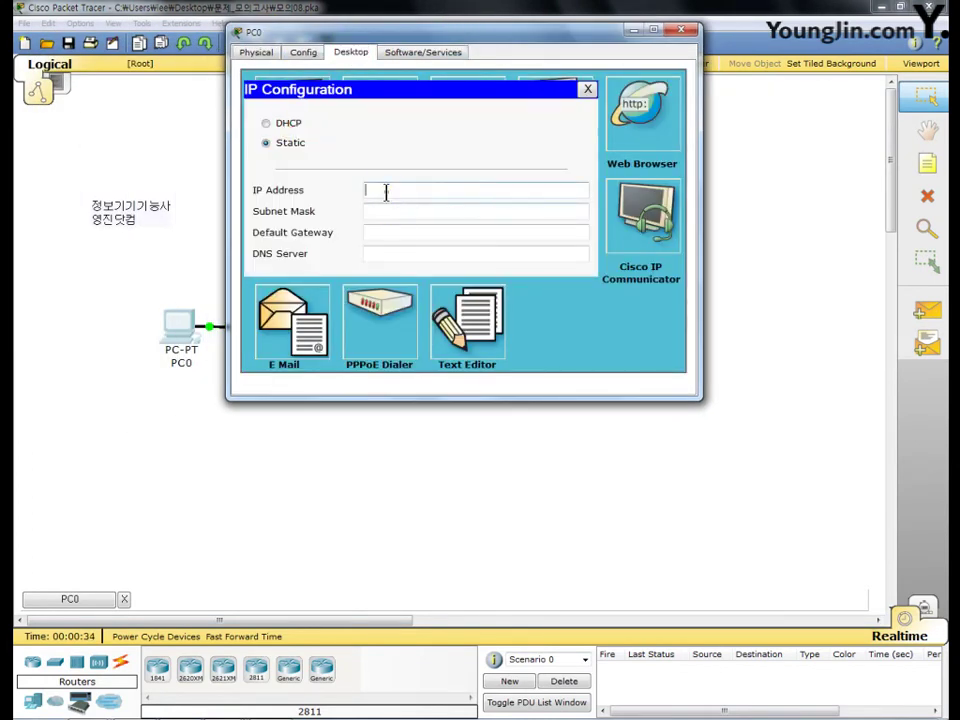
pyautogui.write('100')
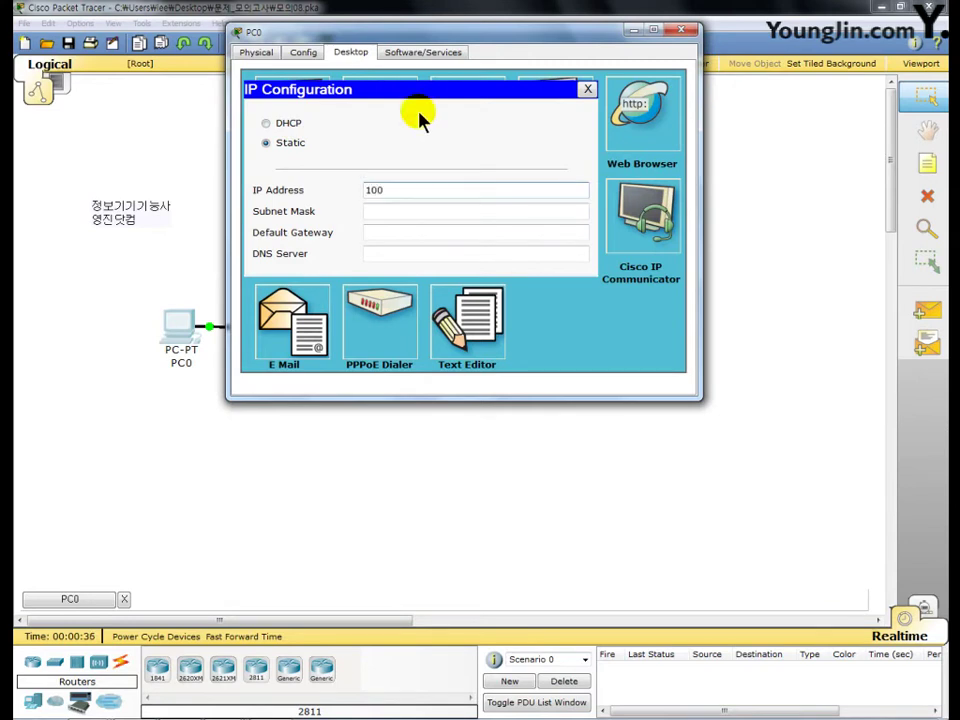
pyautogui.write('.0.0.10')
pyautogui.press('Tab')
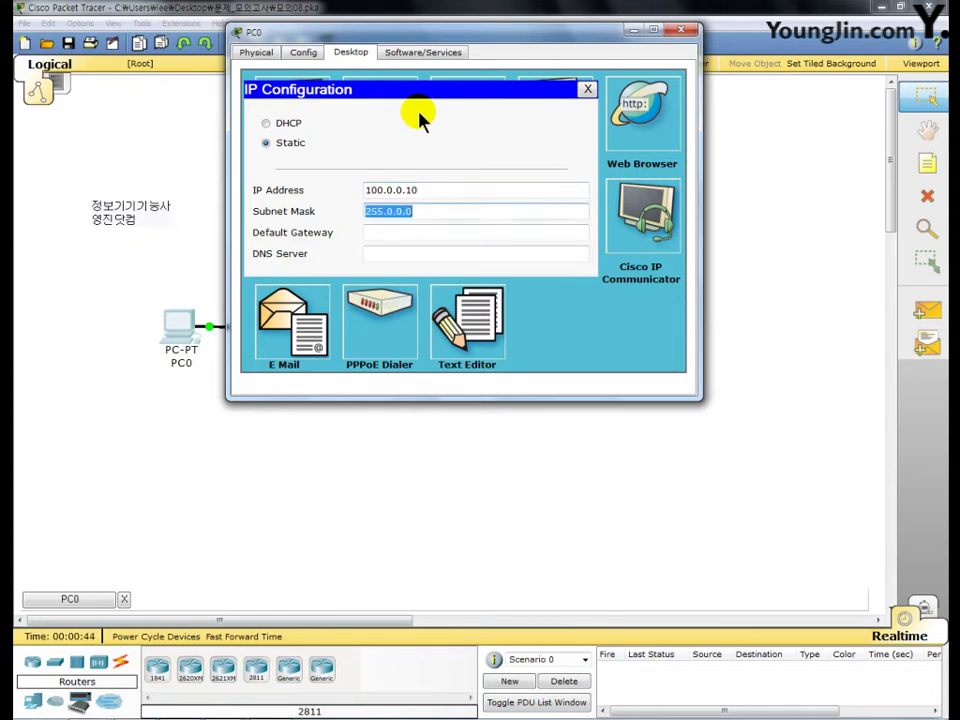
pyautogui.write('255.')
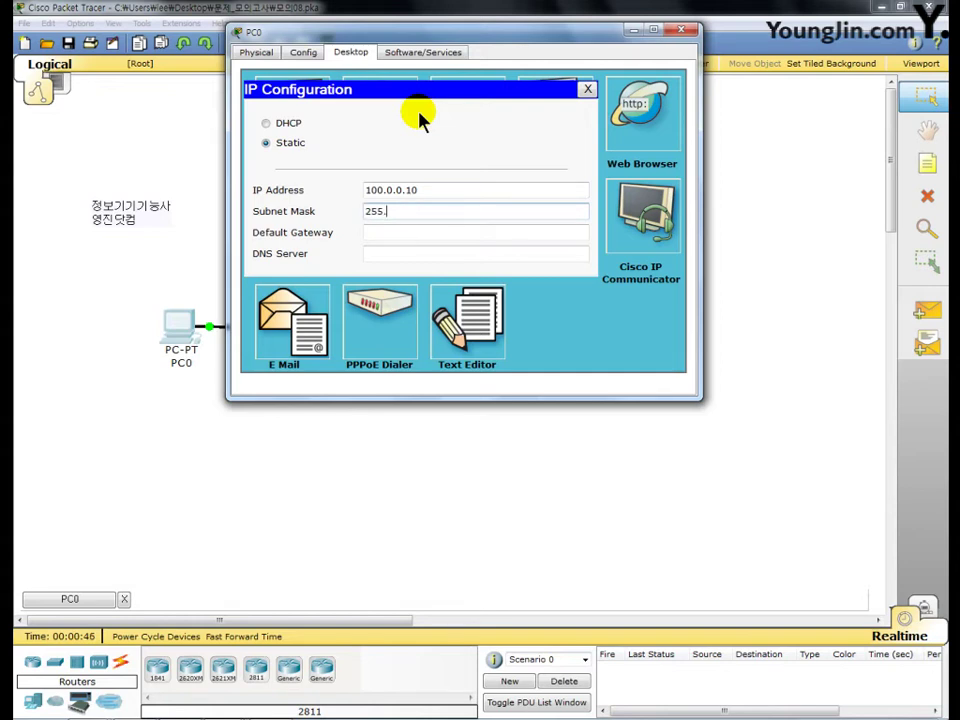
pyautogui.write('224.0.0')
pyautogui.press('Tab')
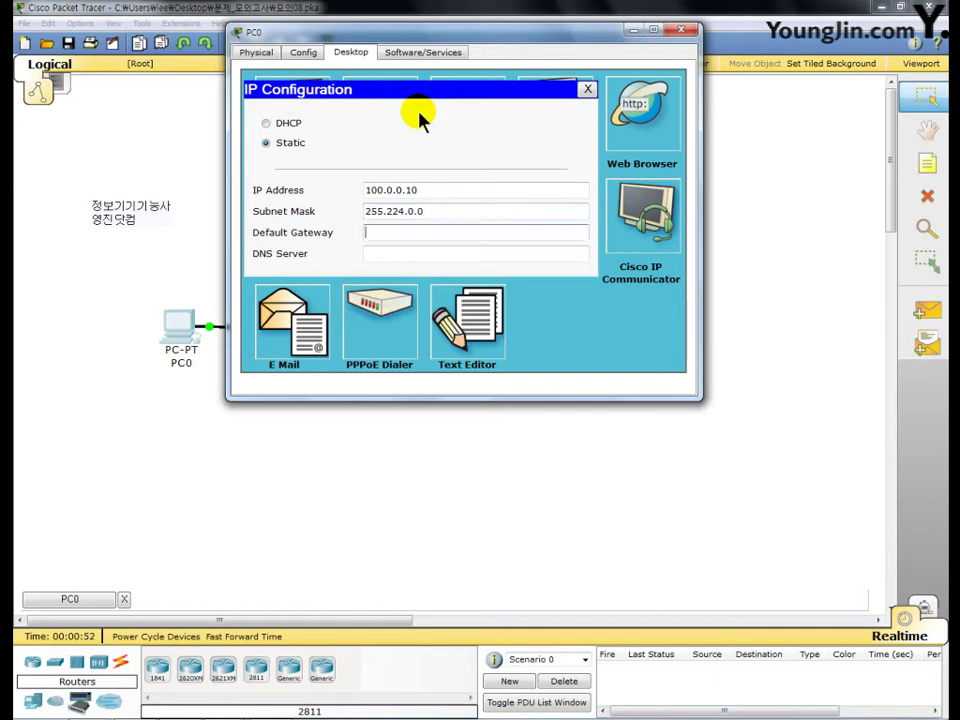
# Set PC0's default gateway to 100.31.255.254 and DNS server to 20.0.0.10, and close its configuration window.
pyautogui.write('100.31.255.254')
pyautogui.press('Tab')
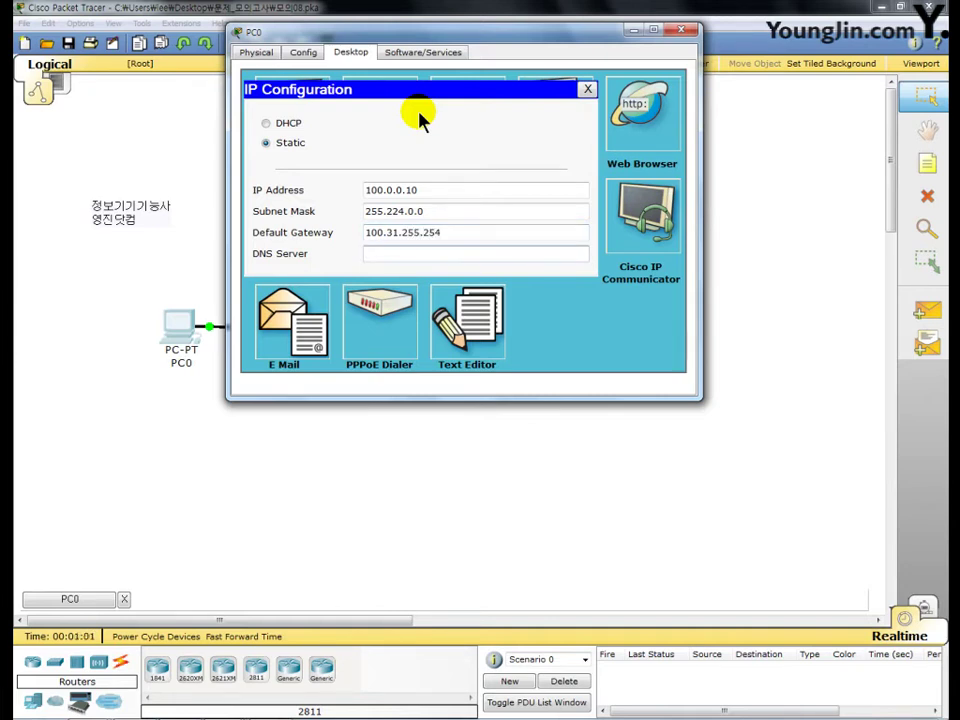
pyautogui.write('20.0.0.10')
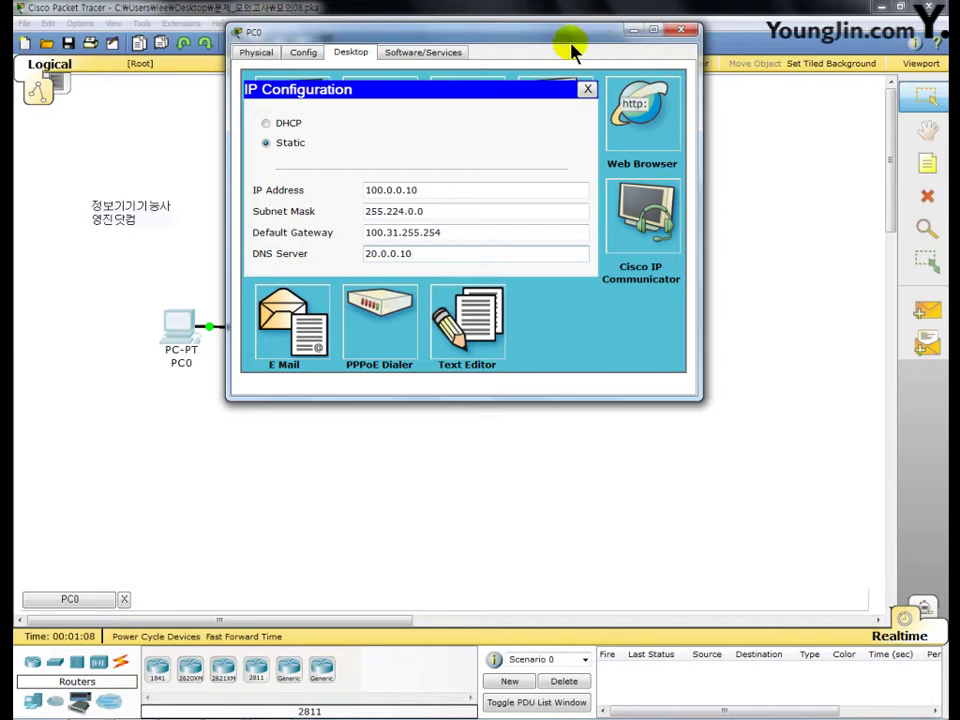
pyautogui.click(681, 33)
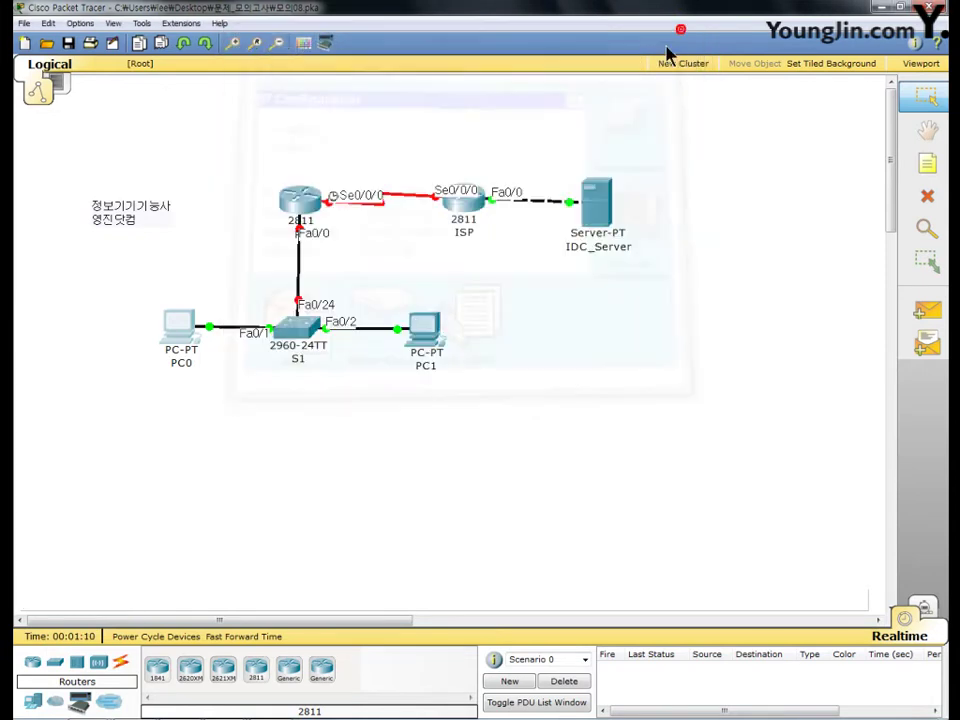
# Set PC1's static IP address to 100.129.0.1 with subnet mask 255.224.0.0.
pyautogui.click(422, 330)
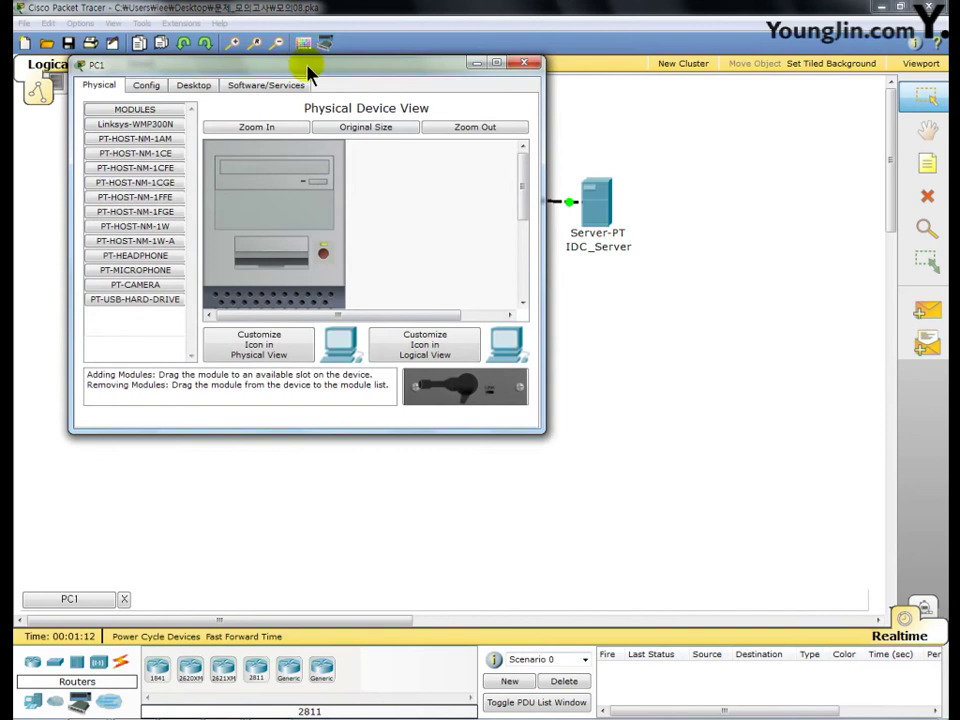
pyautogui.moveTo(306, 66); pyautogui.dragTo(474, 52)
pyautogui.click(367, 72)
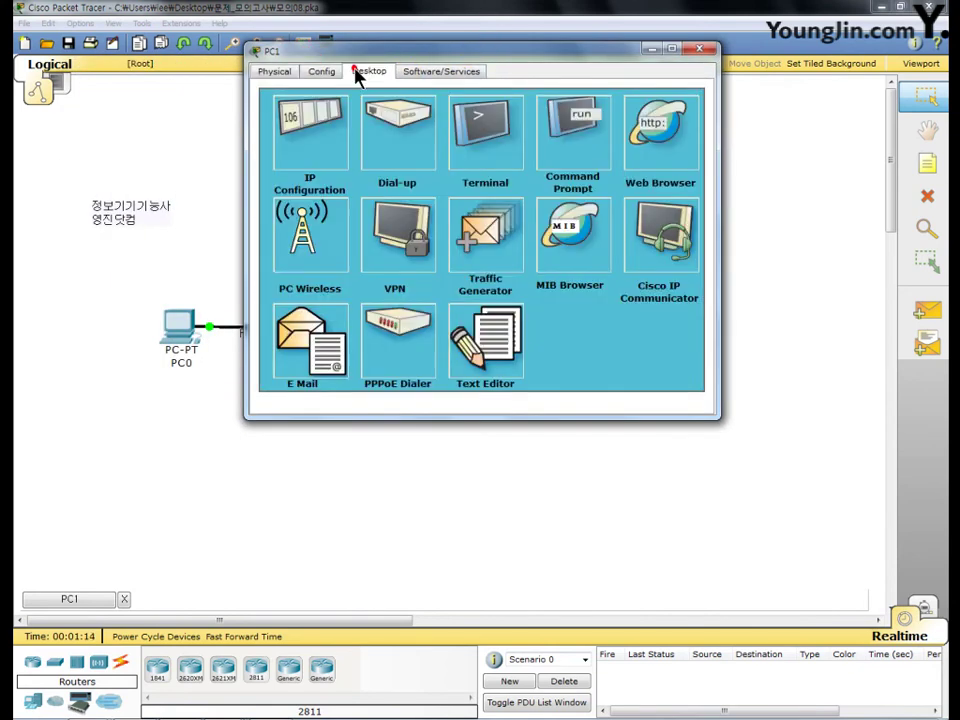
pyautogui.click(317, 133)
pyautogui.click(401, 207)
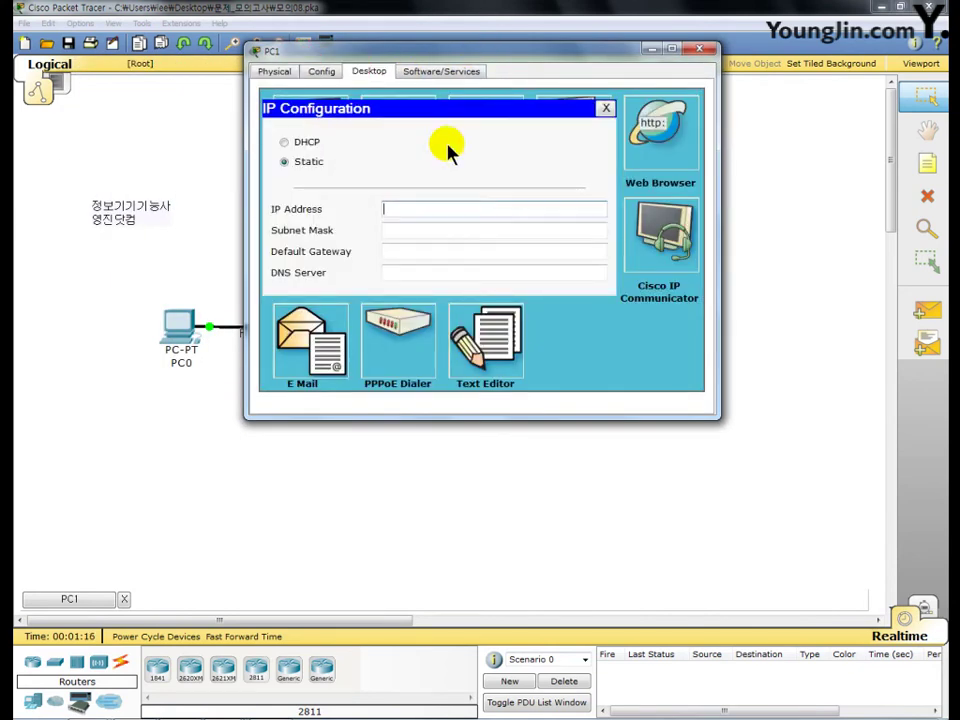
pyautogui.write('100.129.0.1')
pyautogui.press('Tab')
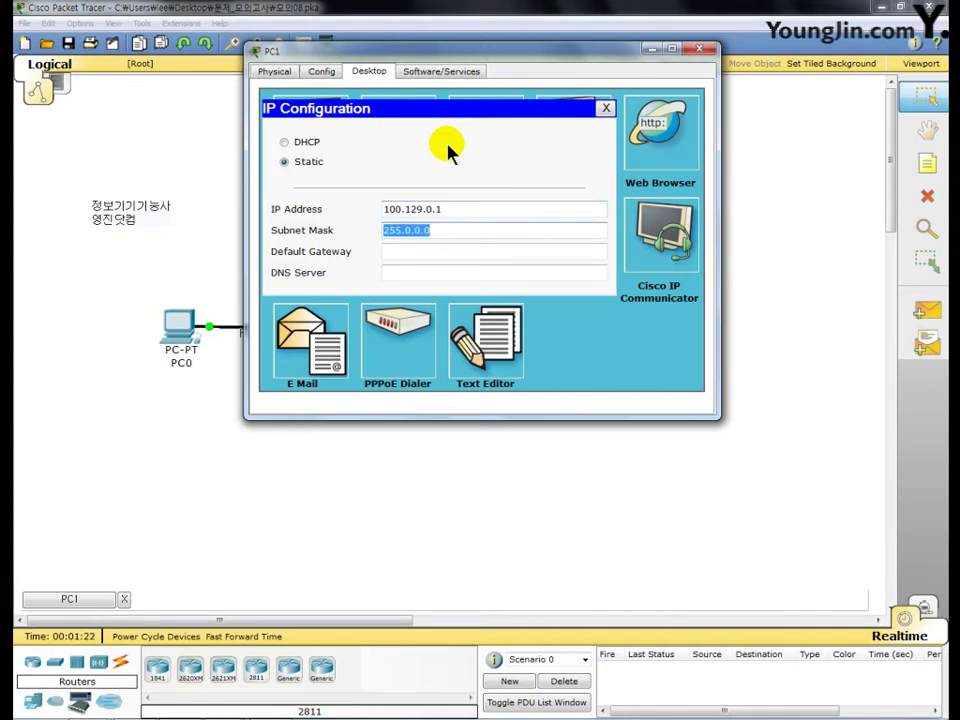
pyautogui.write('255.224.0.0')
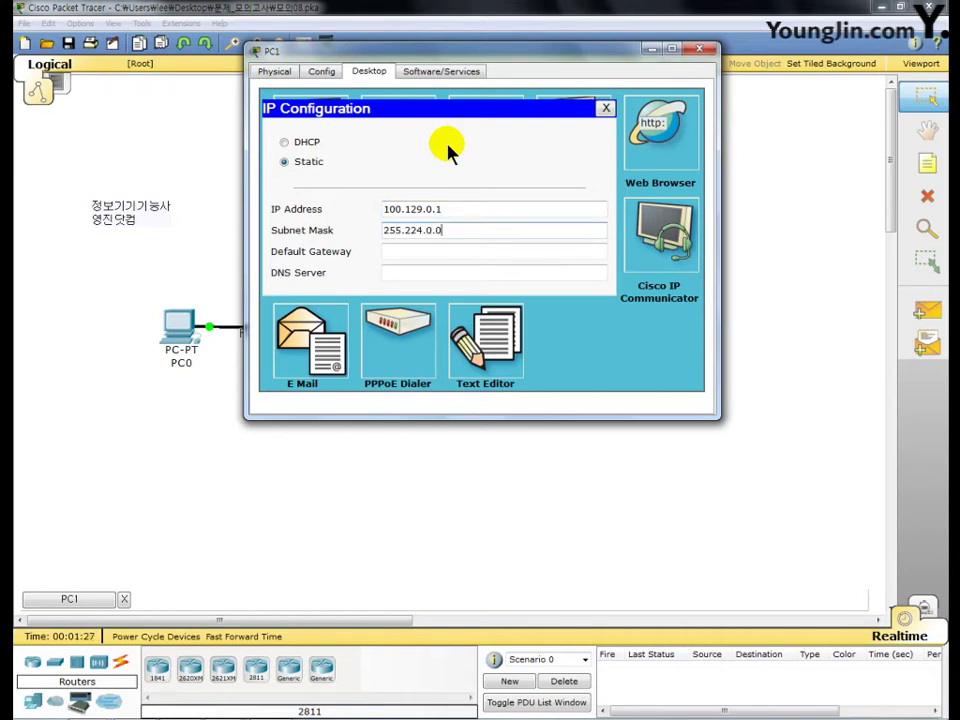
pyautogui.press('Tab')
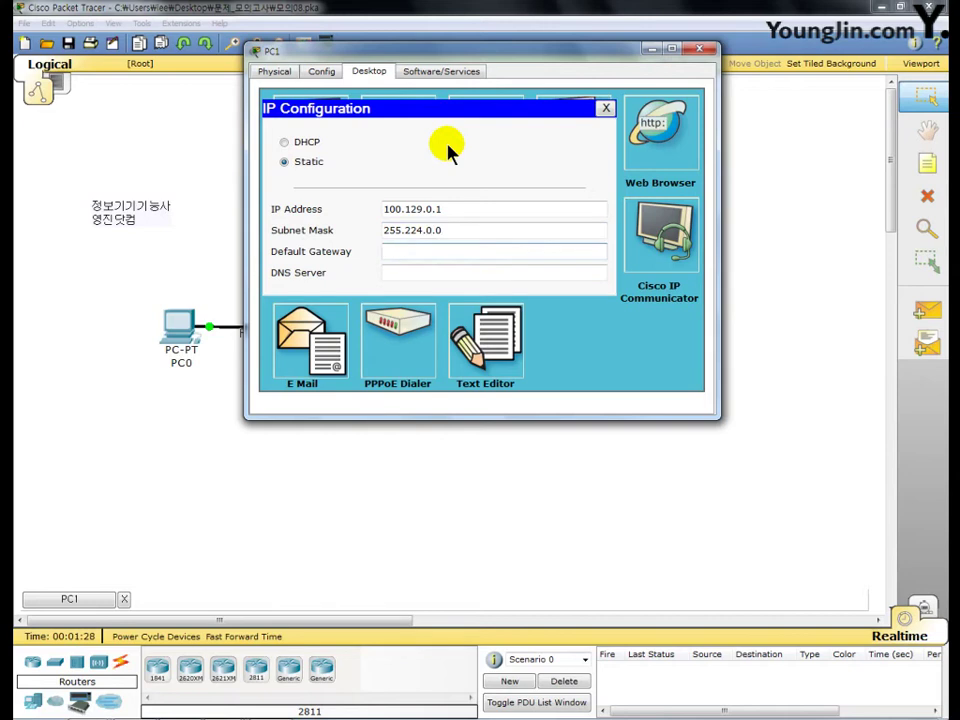
# Set PC1's default gateway to 100.159.255.254 and DNS server to 20.0.0.10, and close its configuration window.
pyautogui.write('100.1593')
pyautogui.press('BackSpace')
pyautogui.write('.255.254')
pyautogui.press('Tab')
pyautogui.write('2')
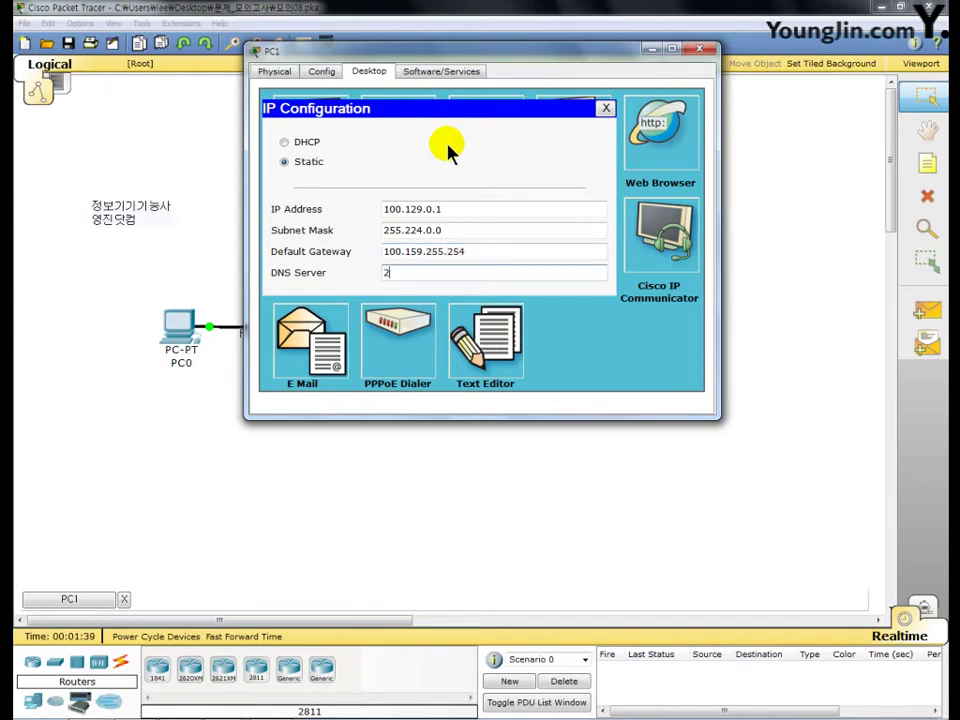
pyautogui.write('0.0.0.10')
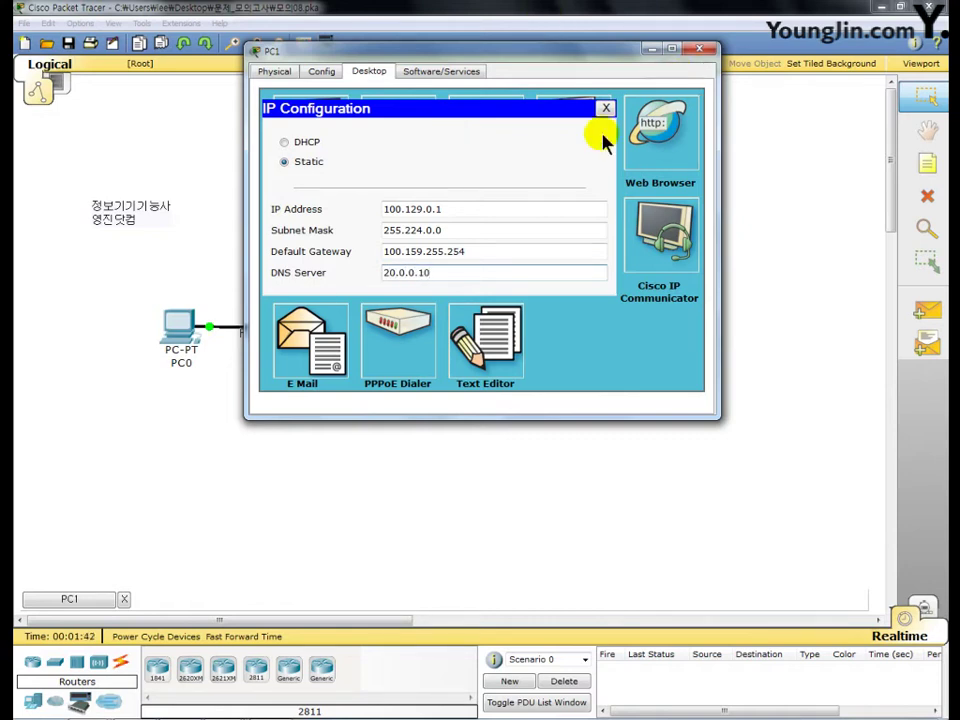
pyautogui.click(703, 48)
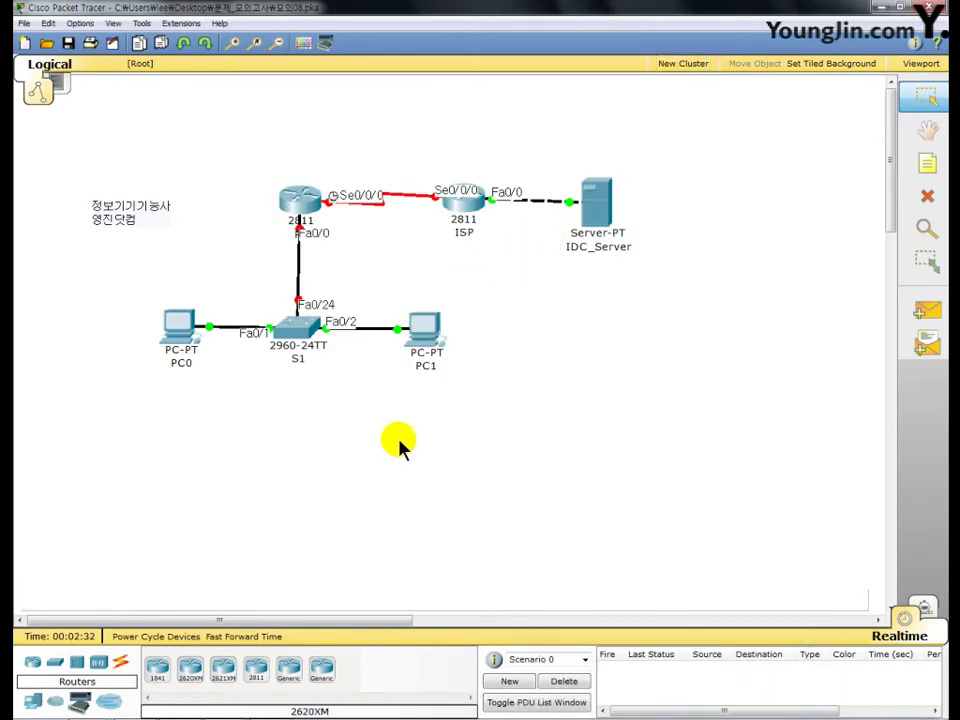
# Open the command line of switch S1 and enter global configuration mode.
pyautogui.click(303, 337)
pyautogui.moveTo(206, 58); pyautogui.dragTo(420, 50)
pyautogui.click(385, 64)
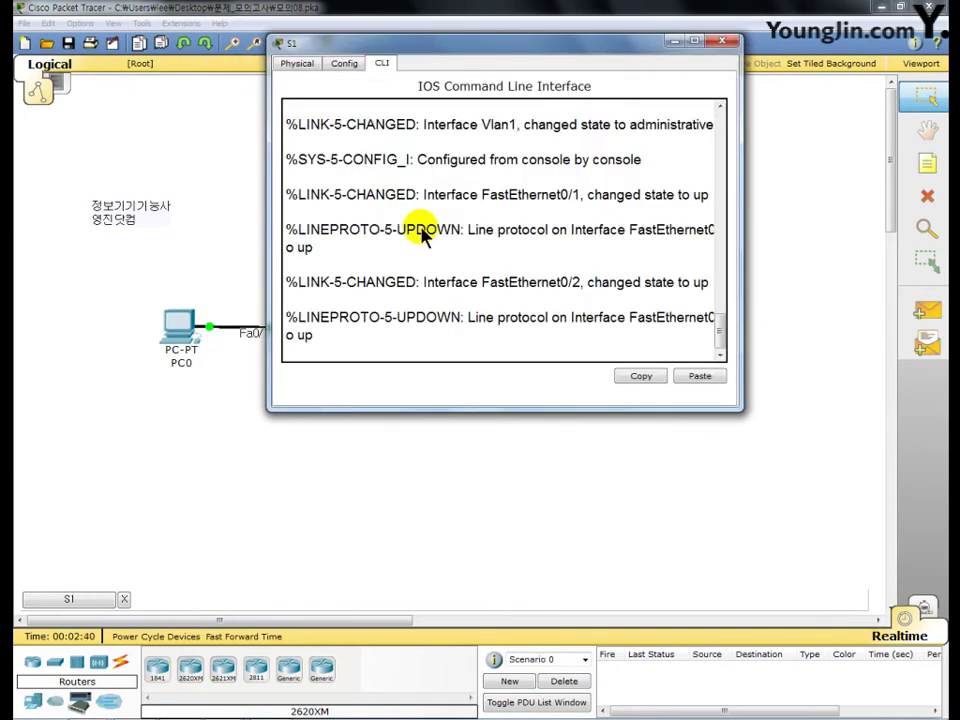
pyautogui.press('Return')
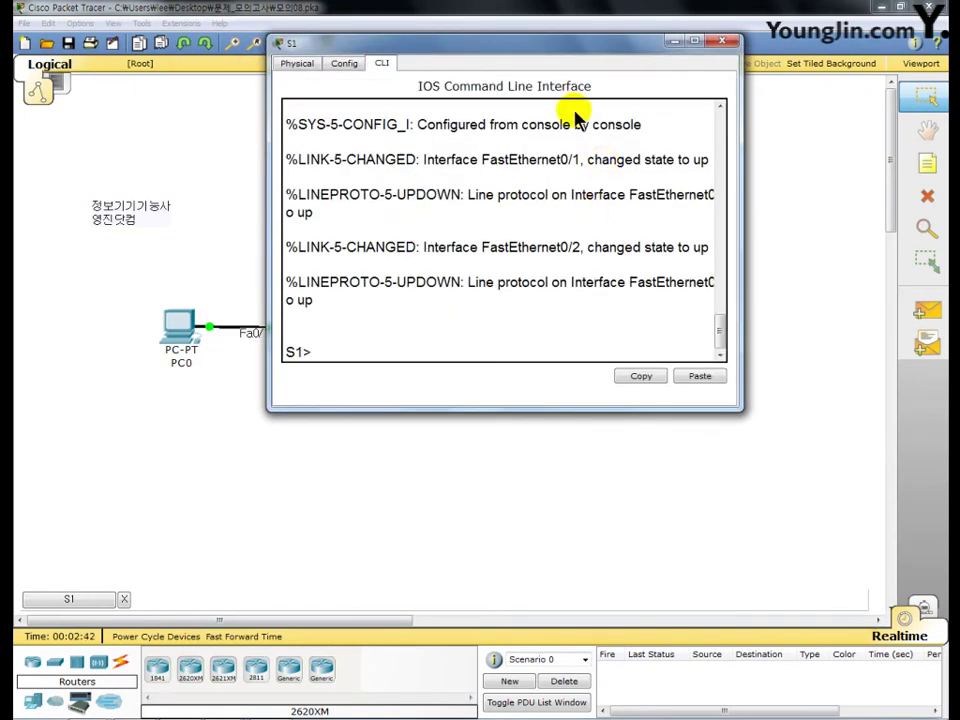
pyautogui.write('en')
pyautogui.press('Return')
pyautogui.write('conf')
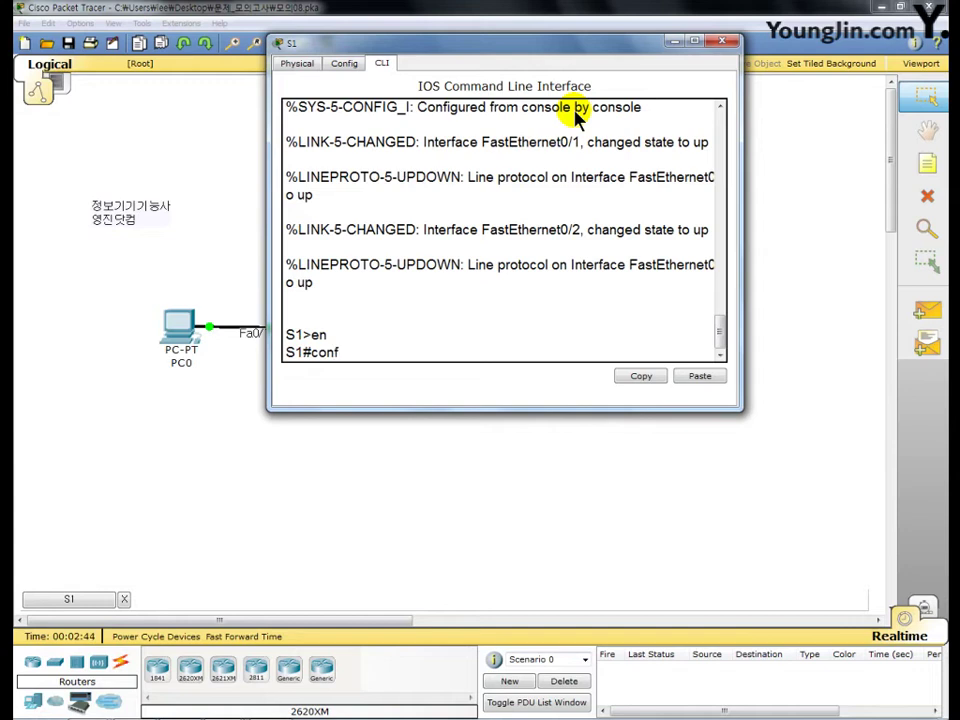
pyautogui.write(' t')
pyautogui.press('Return')
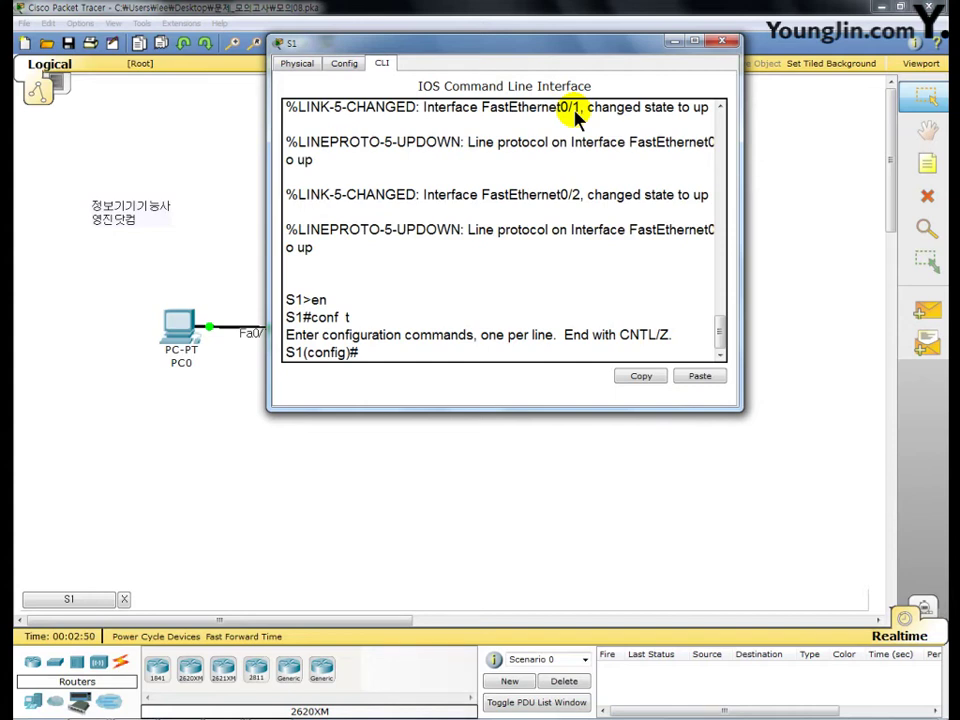
# Create VLAN 100 named Sales and VLAN 200 named Manage on S1.
pyautogui.write('vl 100')
pyautogui.press('Return')
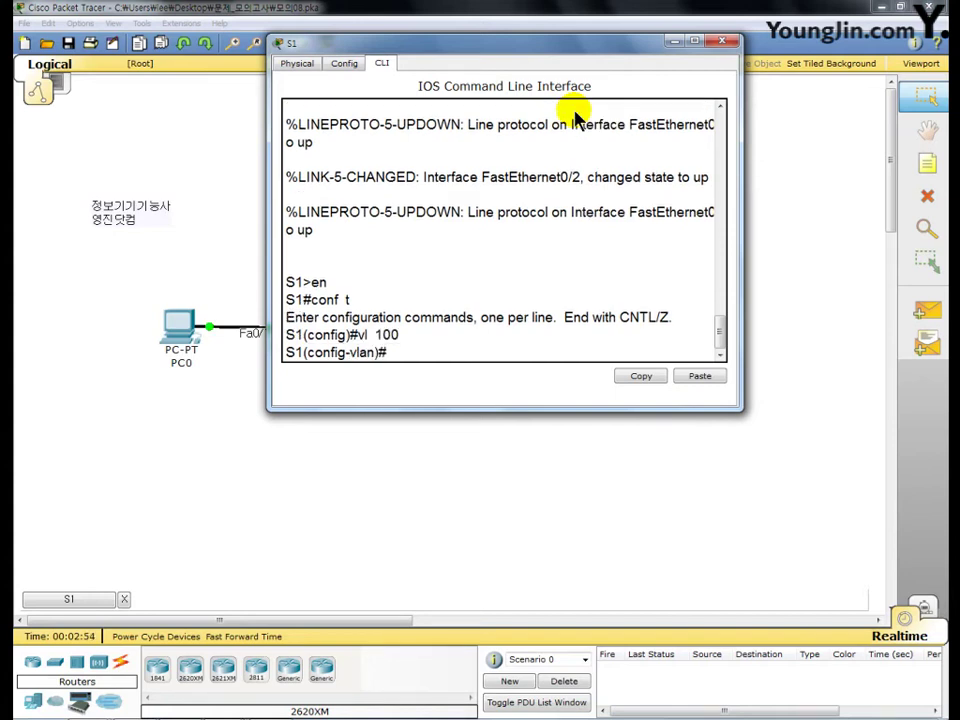
pyautogui.write('na  Sales')
pyautogui.press('Return')
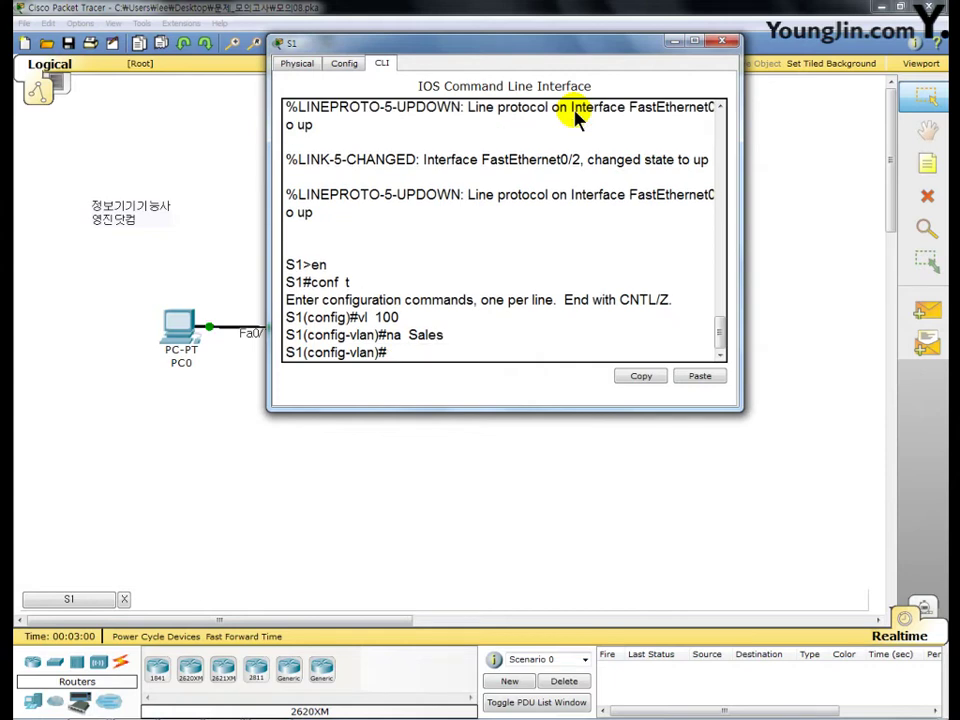
pyautogui.write('vl 200')
pyautogui.press('Return')
pyautogui.write('na')
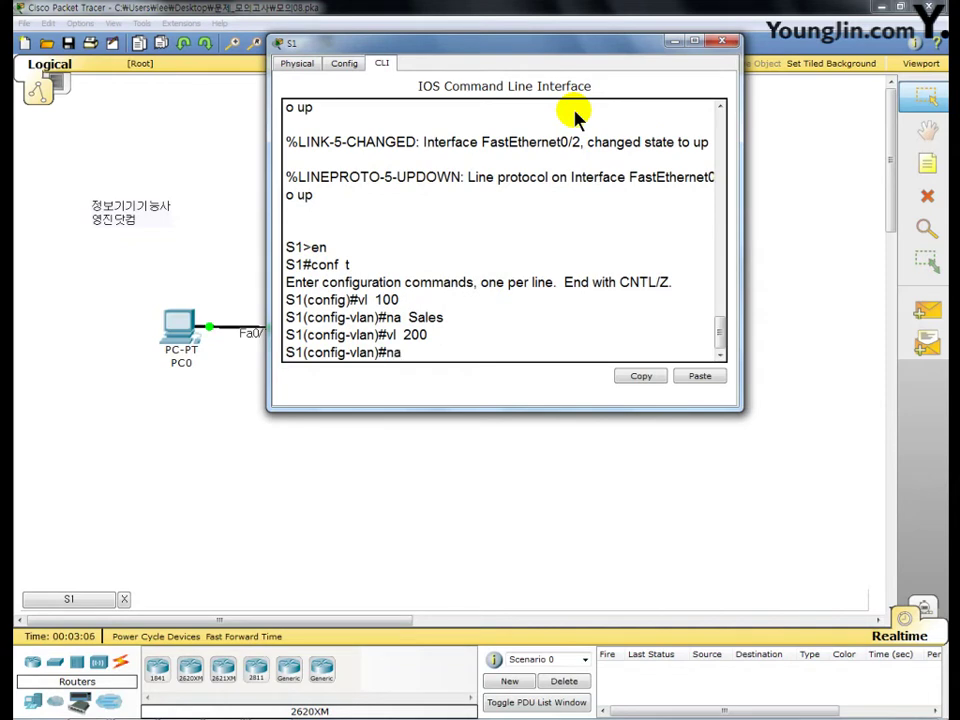
pyautogui.write(' Manage')
pyautogui.press('Return')
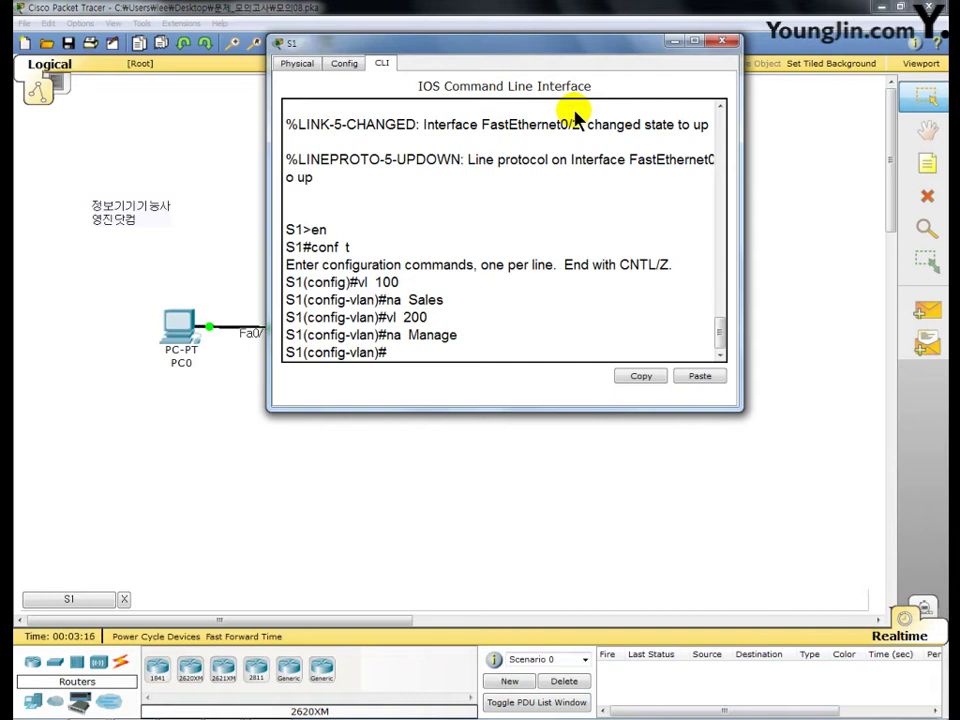
# Configure S1 interface f0/1 in switchport access mode and assign it to VLAN 100.
pyautogui.write('int f0/1')
pyautogui.press('Return')
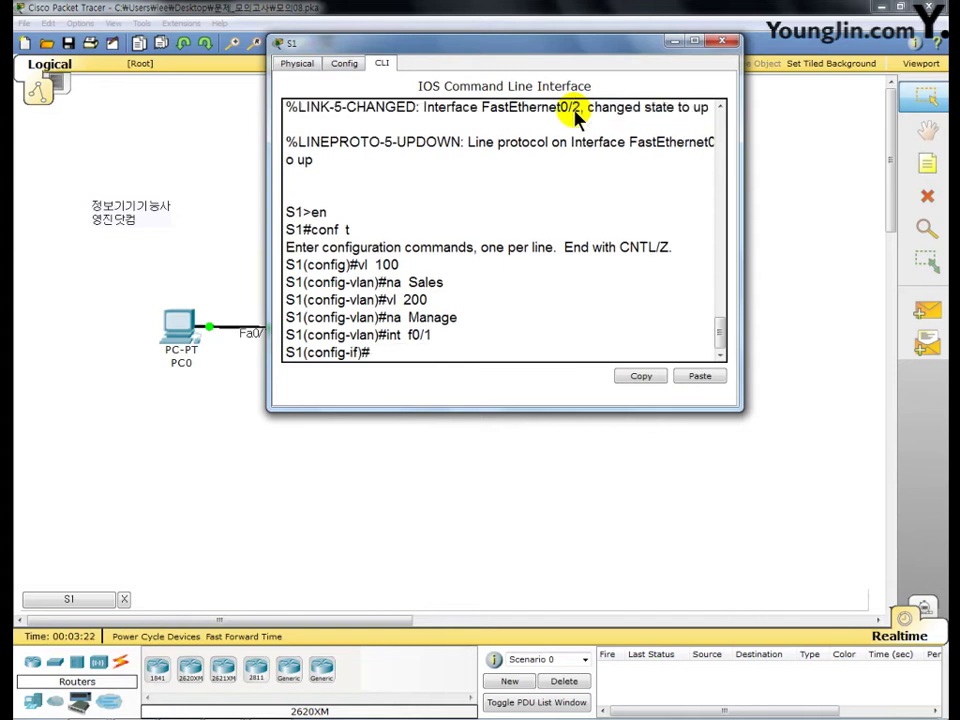
pyautogui.write('sw')
pyautogui.write(' mo ac')
pyautogui.write('c')
pyautogui.press('Return')
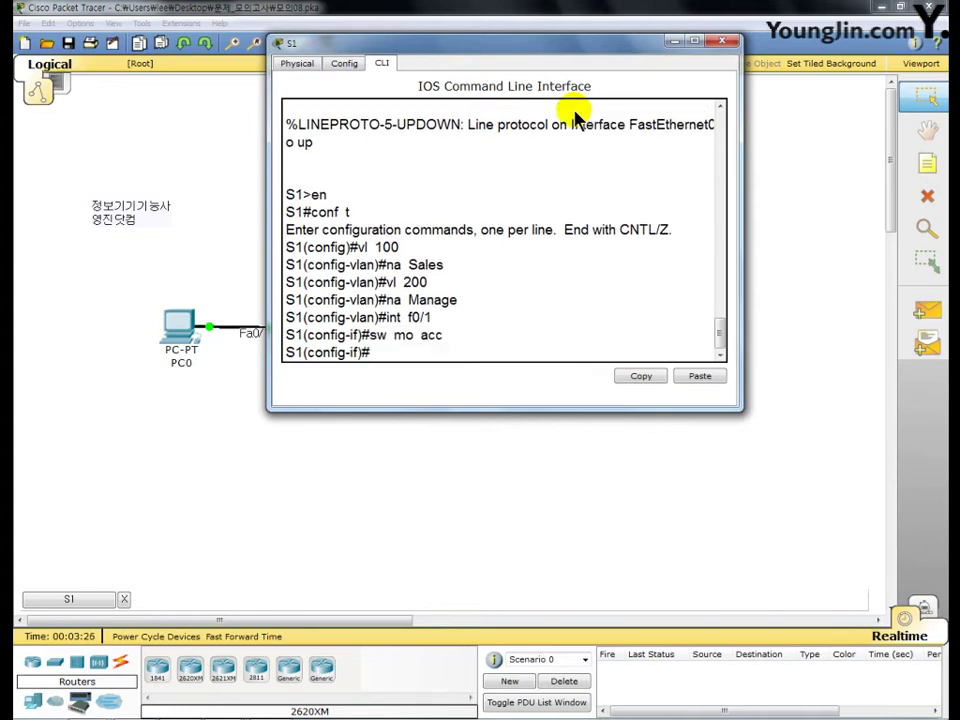
pyautogui.write('sw acc vl 100')
pyautogui.press('Return')
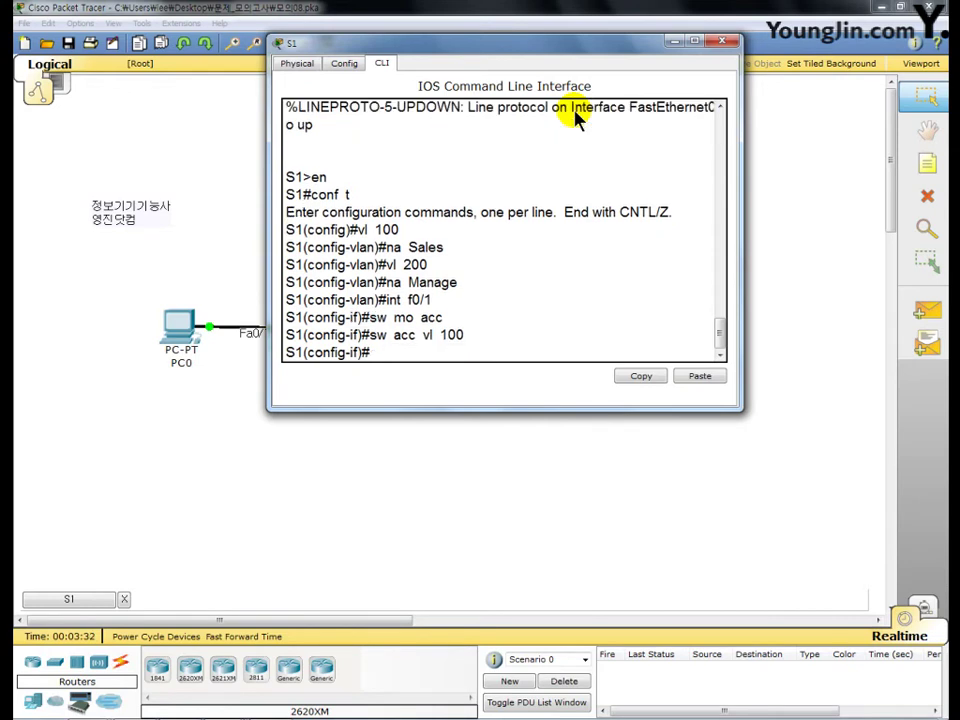
# Configure S1 interface f0/2 in switchport access mode and assign it to VLAN 20.
pyautogui.write('int  f0/2')
pyautogui.press('Return')
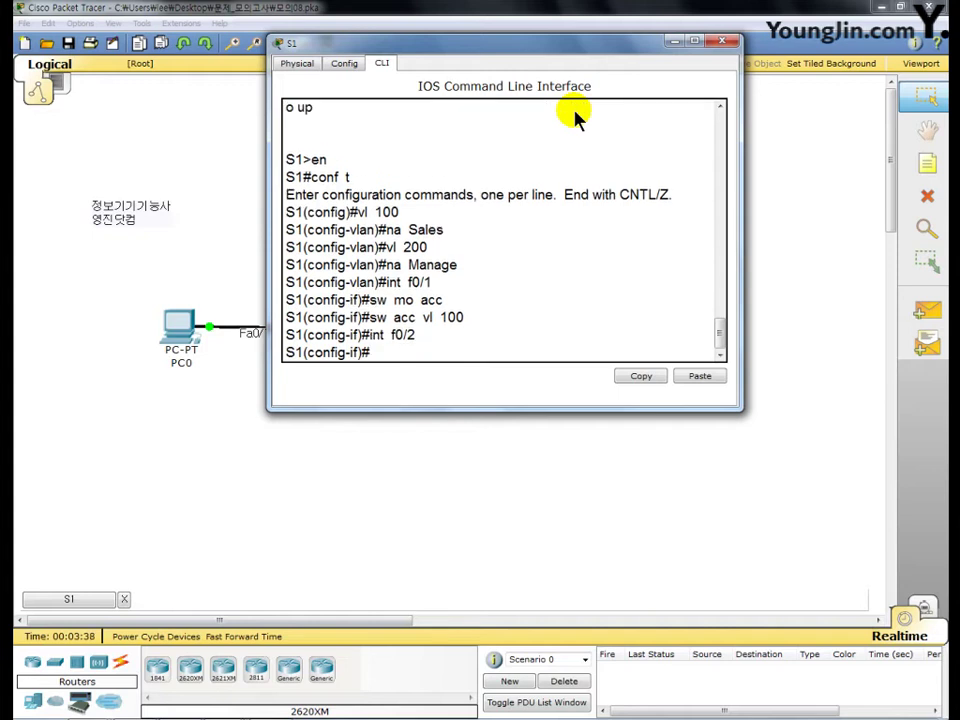
pyautogui.write('sw mo')
pyautogui.write('acc')
pyautogui.press('Return')
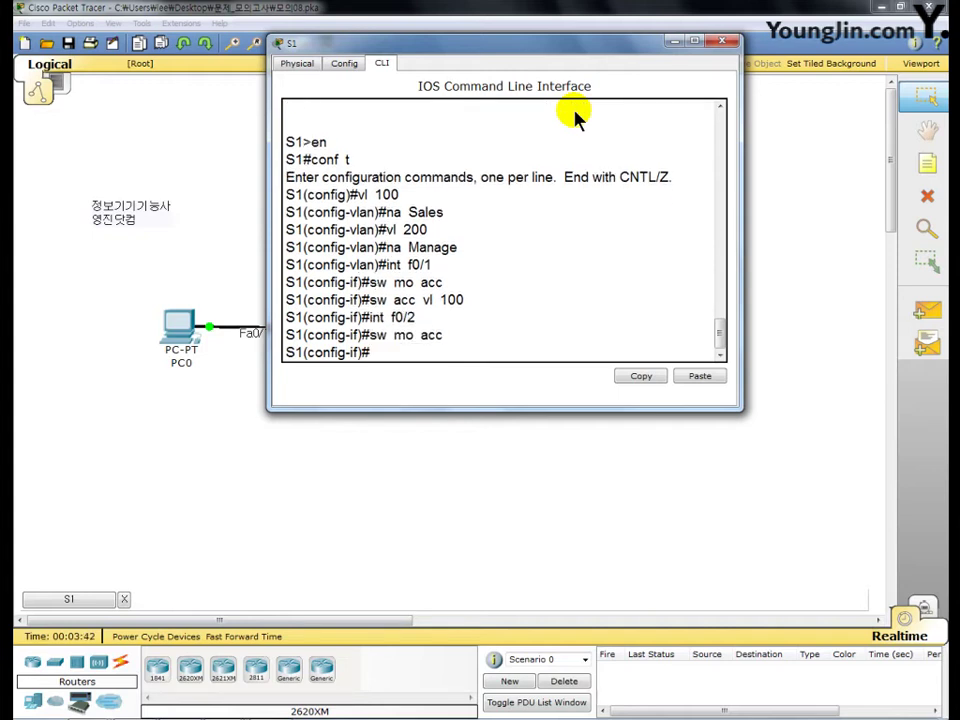
pyautogui.write('sw acc vl 20')
pyautogui.press('Return')
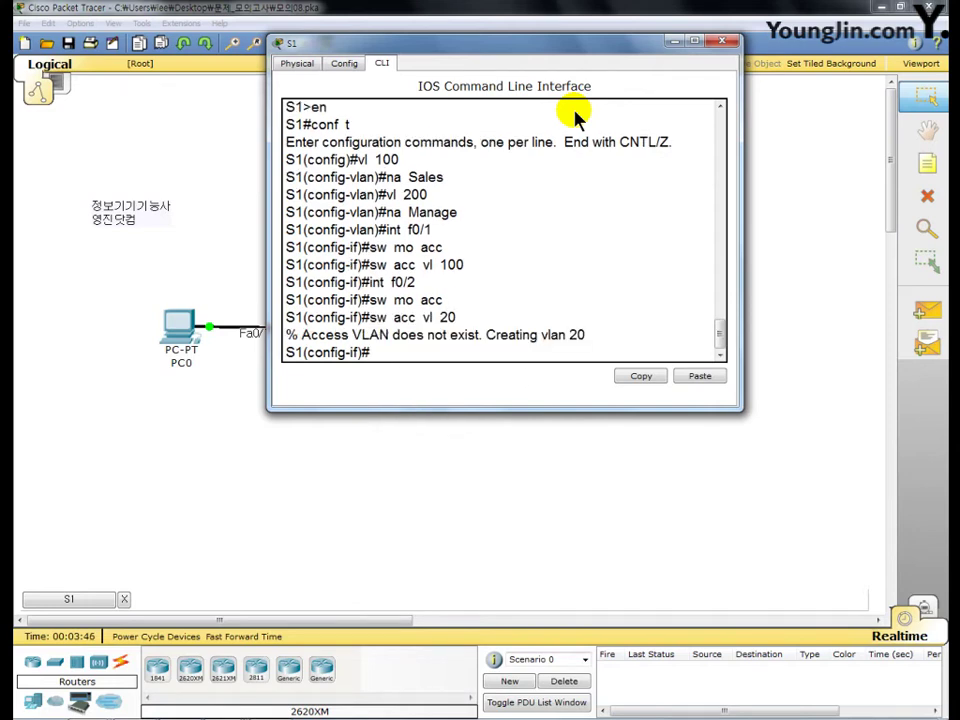
# Reassign S1 interface f0/2 to access VLAN 200.
pyautogui.press('Up')
pyautogui.write('0')
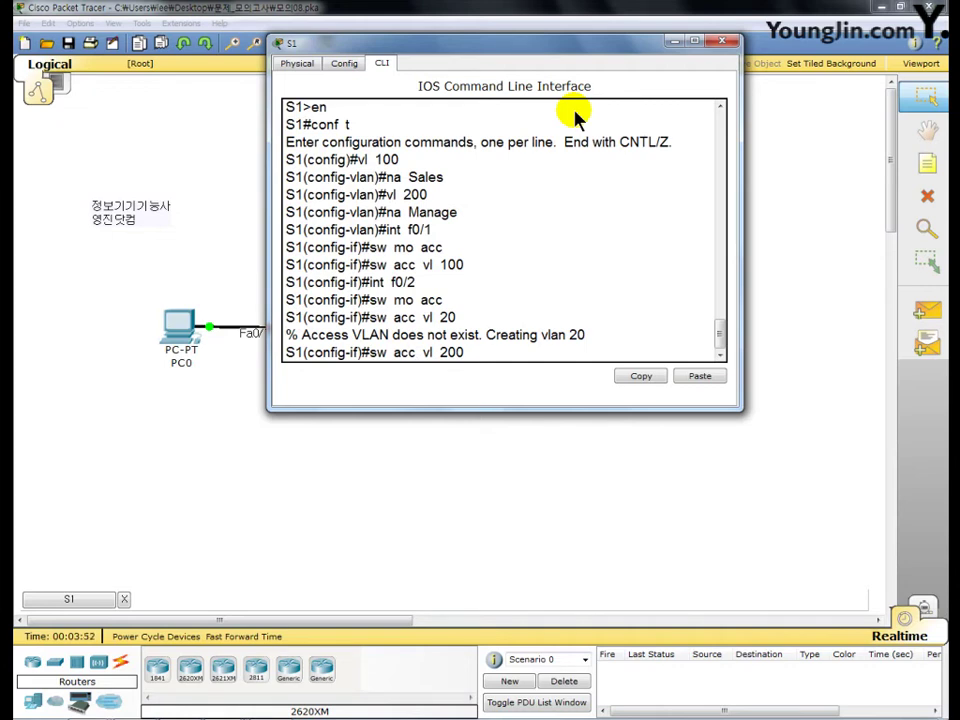
pyautogui.press('Return')
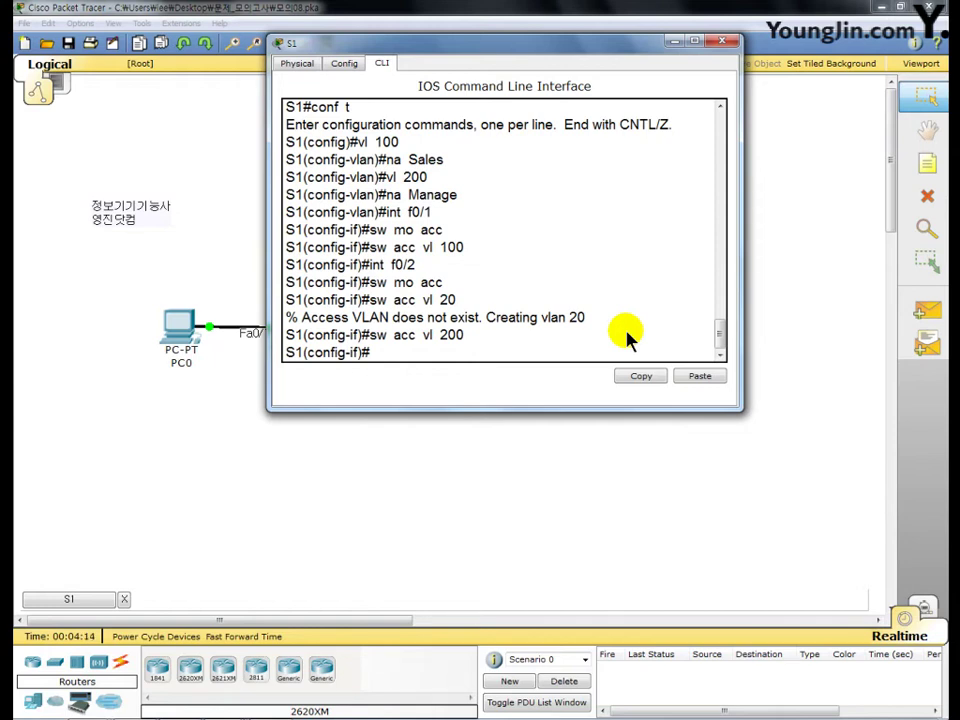
# Give S1's VLAN 100 interface the IP address 100.0.0.2 with mask 255.224.0.0 and enable it.
pyautogui.write('int  vl 100')
pyautogui.press('Return')
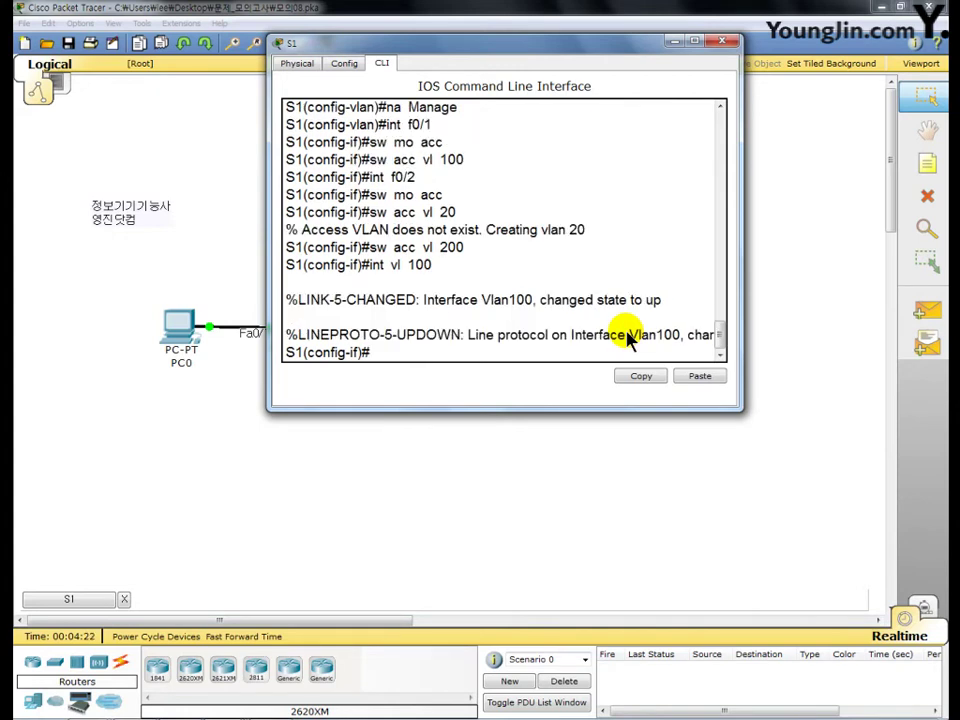
pyautogui.write('ip add 100.0.')
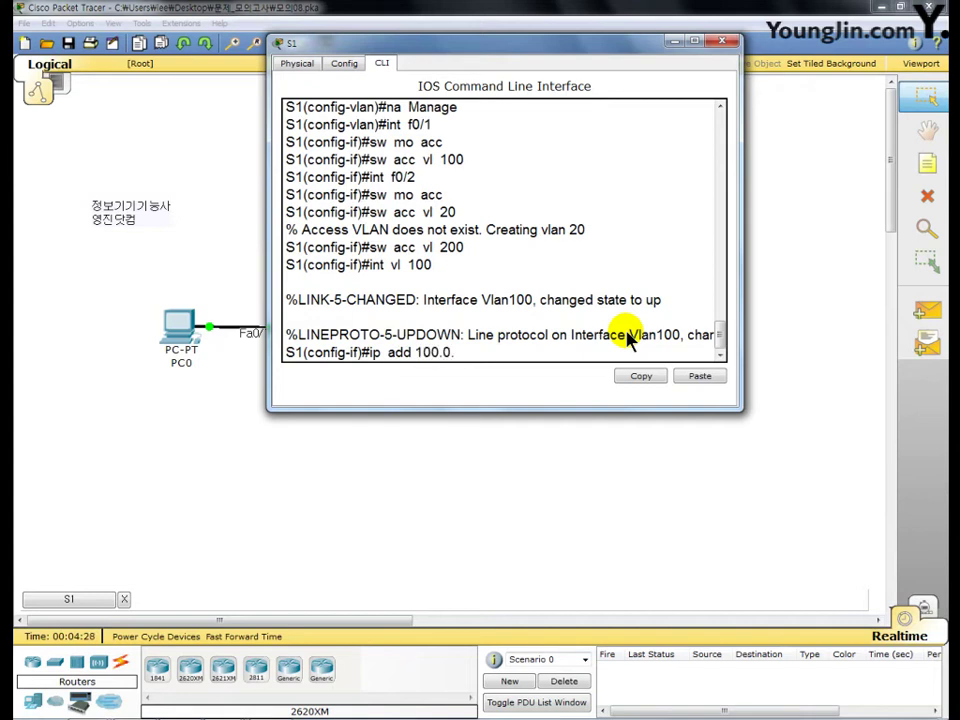
pyautogui.write('0.2')
pyautogui.write(' 255')
pyautogui.write('.224')
pyautogui.write('.0.0')
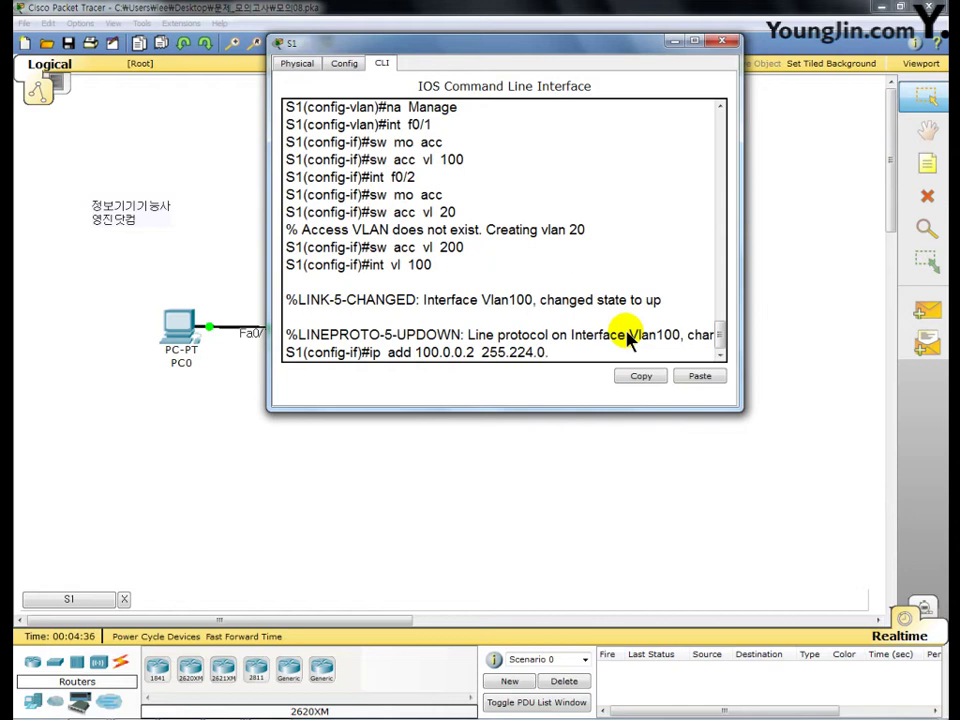
pyautogui.press('Return')
pyautogui.write('no sh')
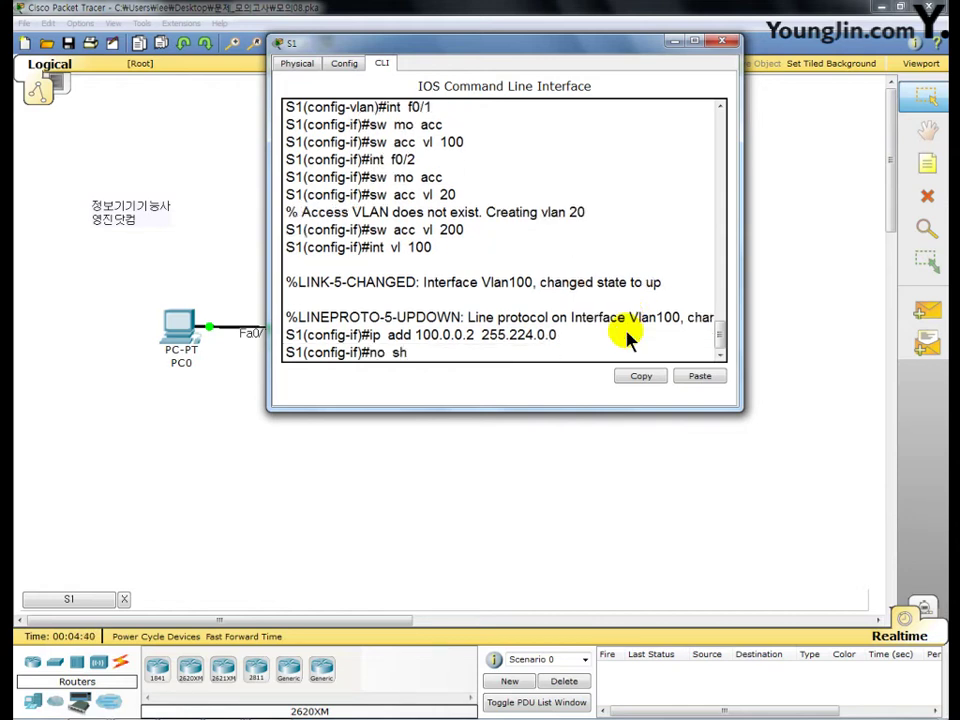
pyautogui.press('Return')
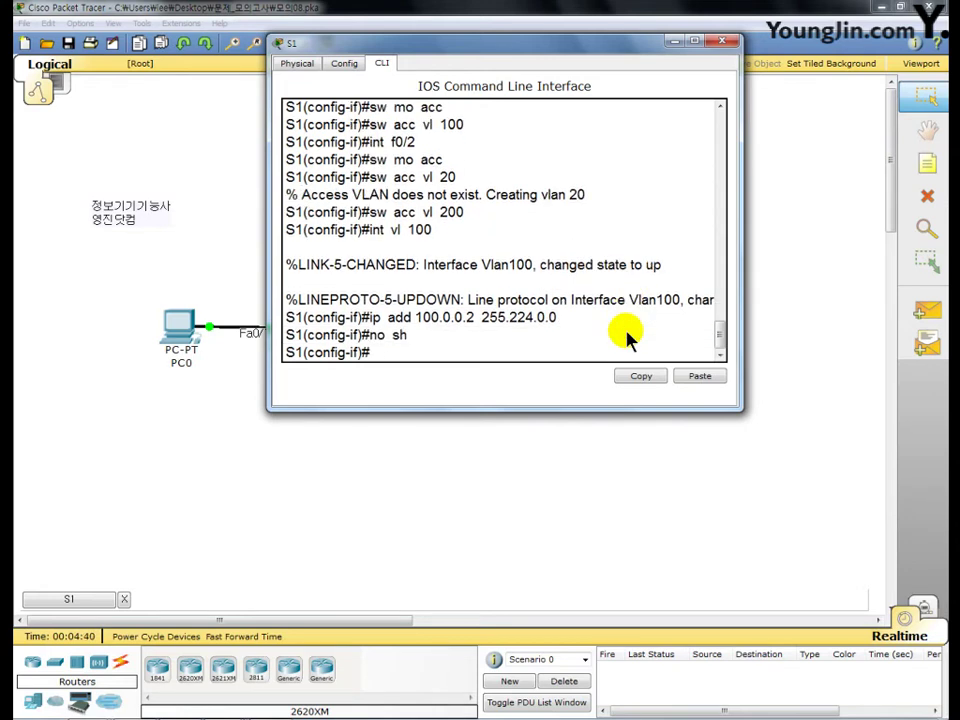
# Set the default gateway of S1 to 100.31.255.254.
pyautogui.write('ip de 100.31.255.2')
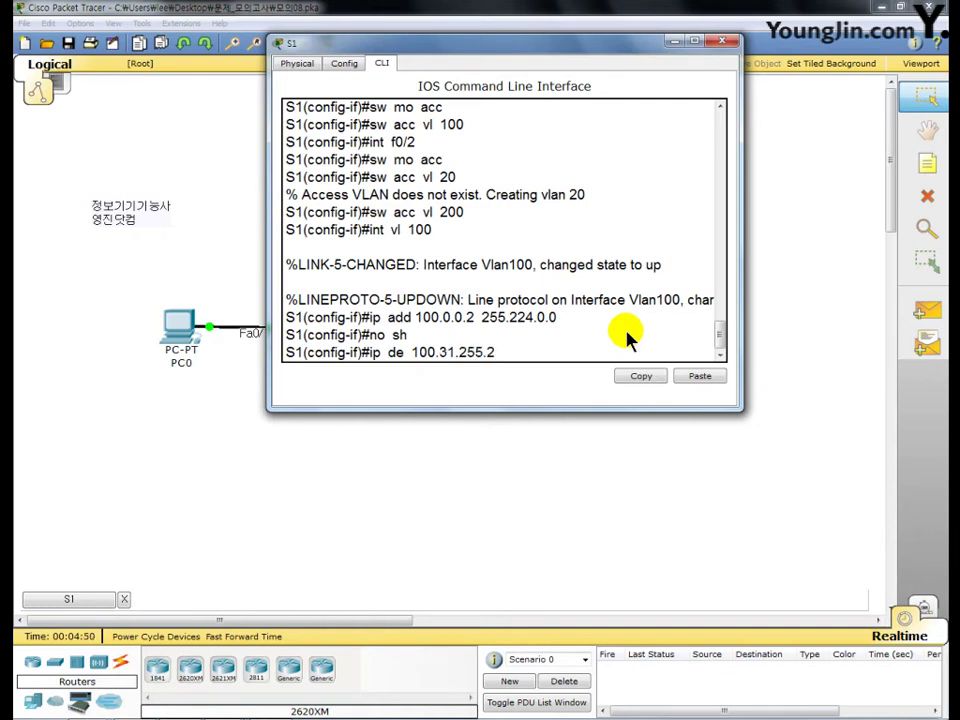
pyautogui.write('54')
pyautogui.press('Return')
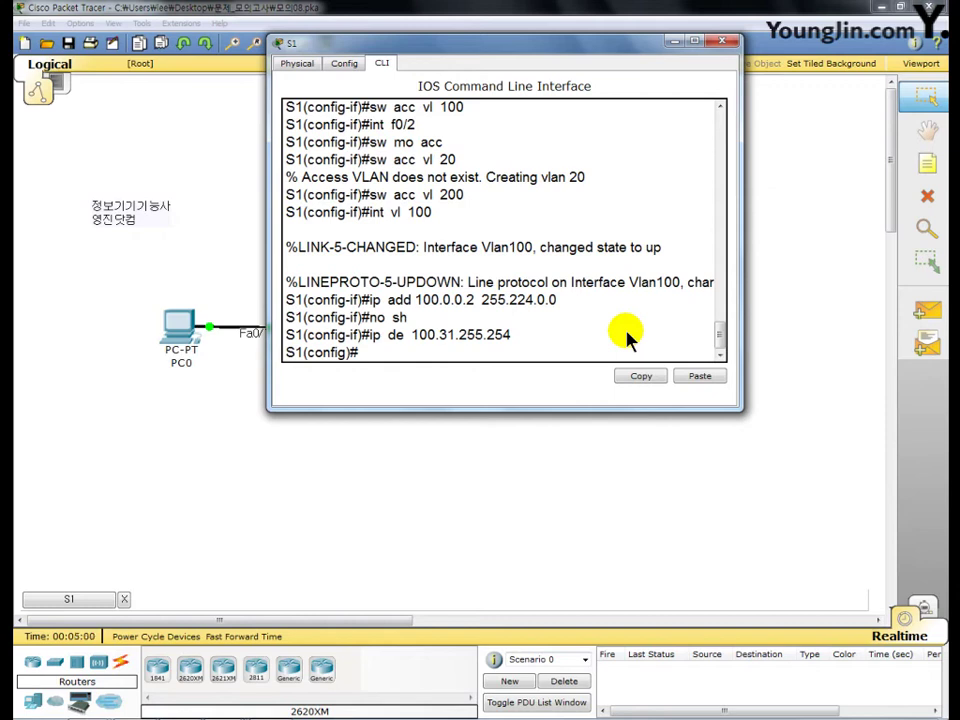
# Configure S1 interface f0/24 in switchport trunk mode and close the switch's window.
pyautogui.write('int f0/24')
pyautogui.press('Return')
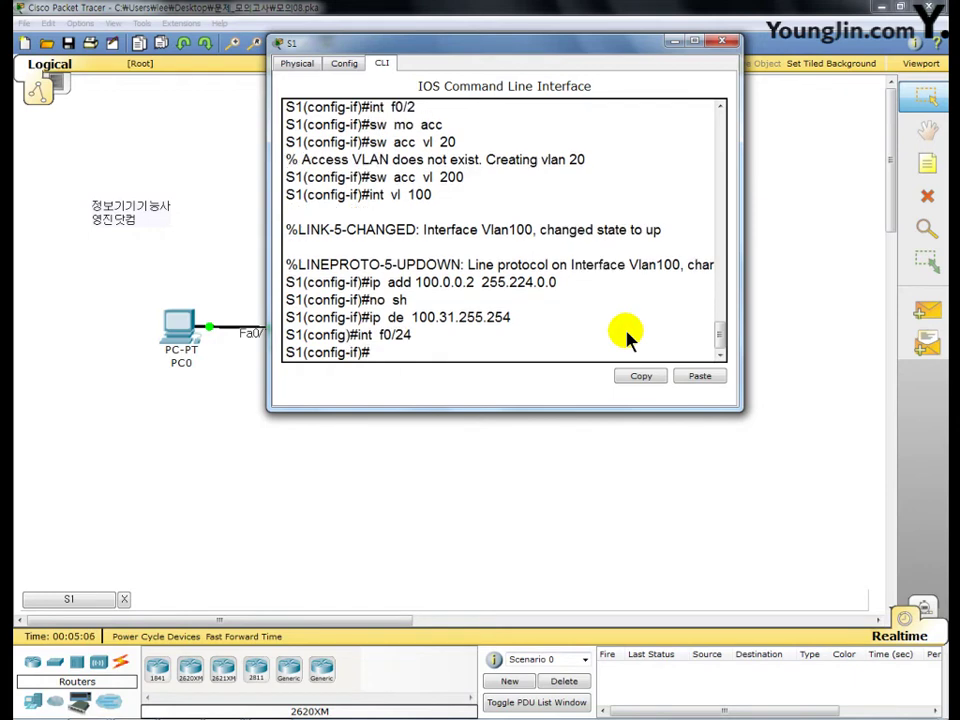
pyautogui.write('sw mo tr')
pyautogui.press('Return')
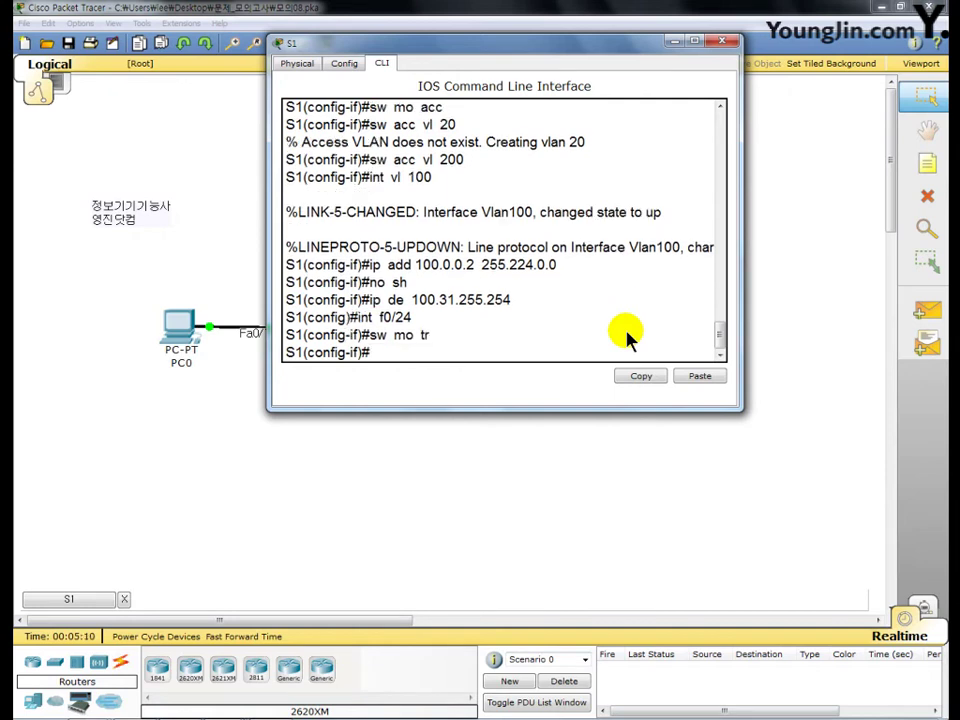
pyautogui.click(722, 45)
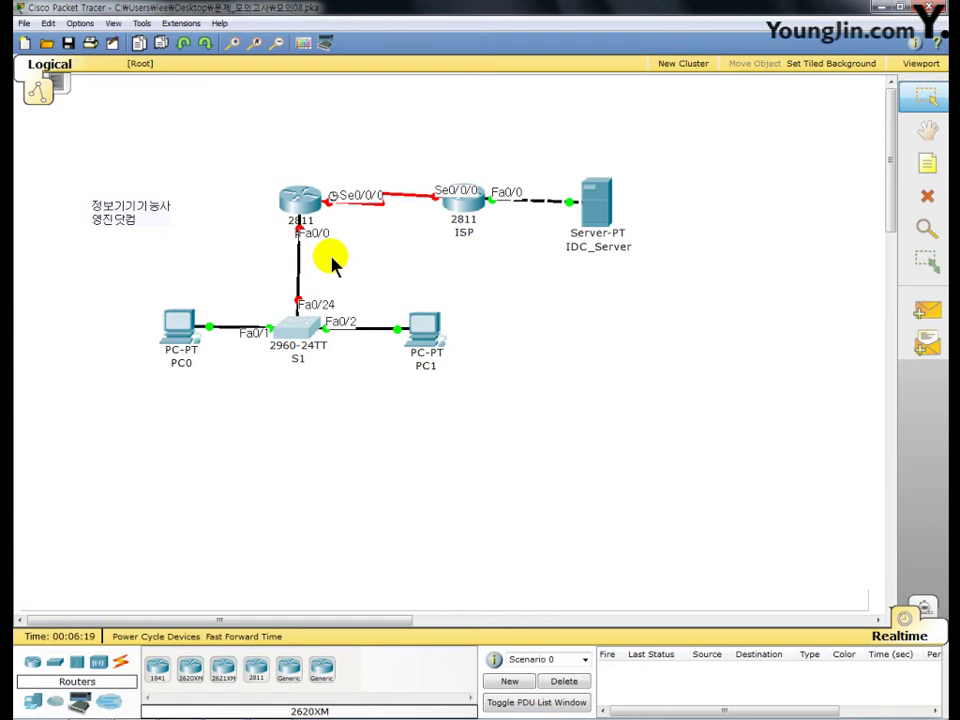
# Open the command line of router R1 and enter global configuration mode.
pyautogui.click(300, 202)
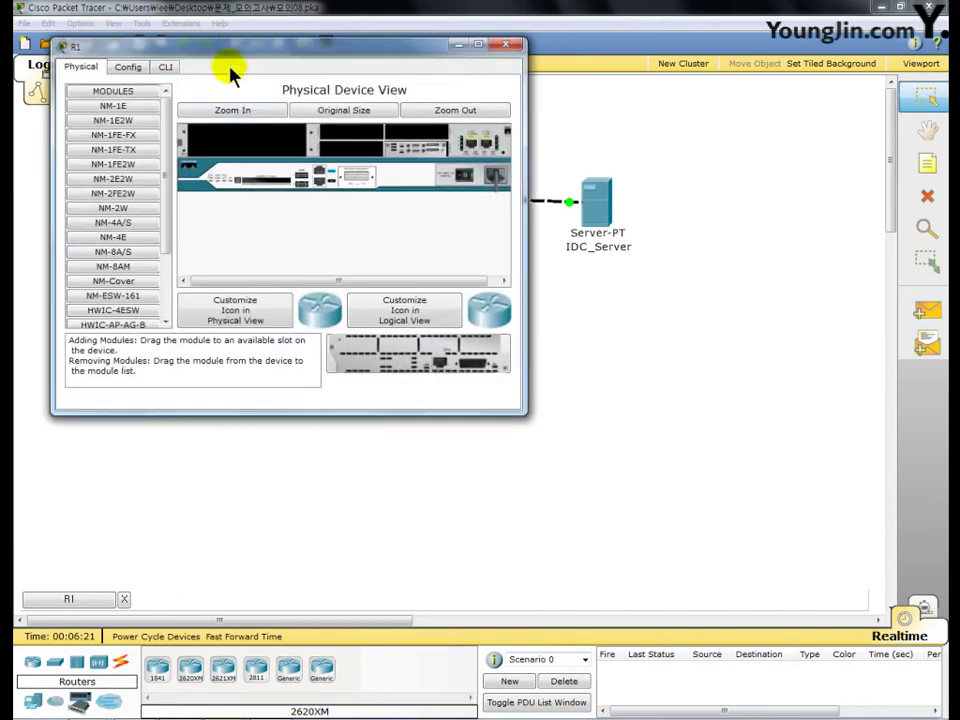
pyautogui.moveTo(228, 47); pyautogui.dragTo(379, 31)
pyautogui.click(317, 50)
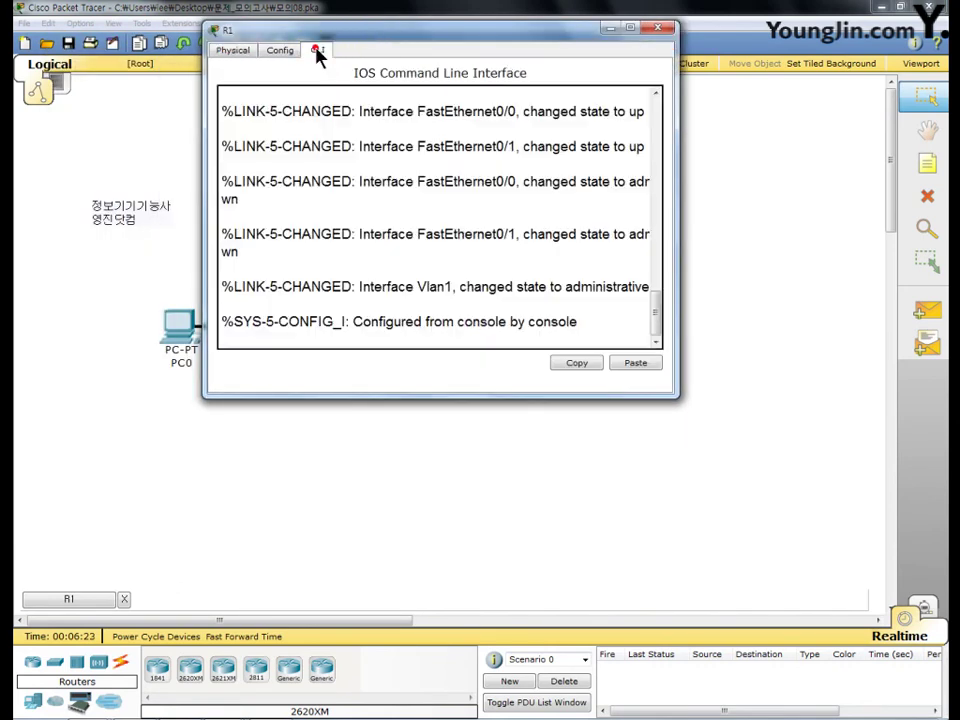
pyautogui.press('Return')
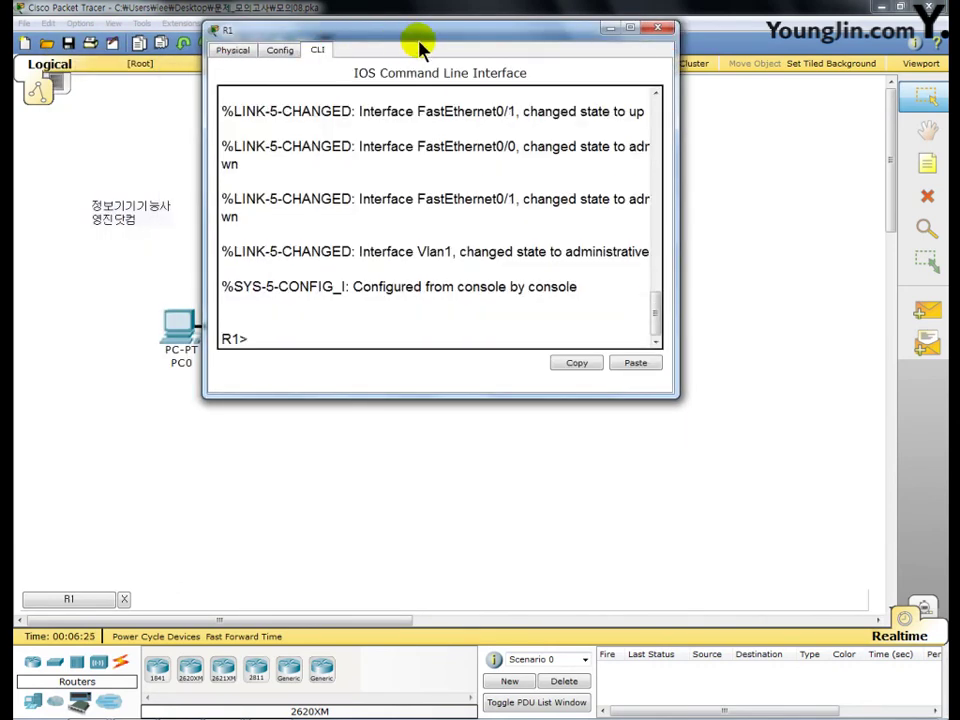
pyautogui.write('en')
pyautogui.press('Return')
pyautogui.write('co')
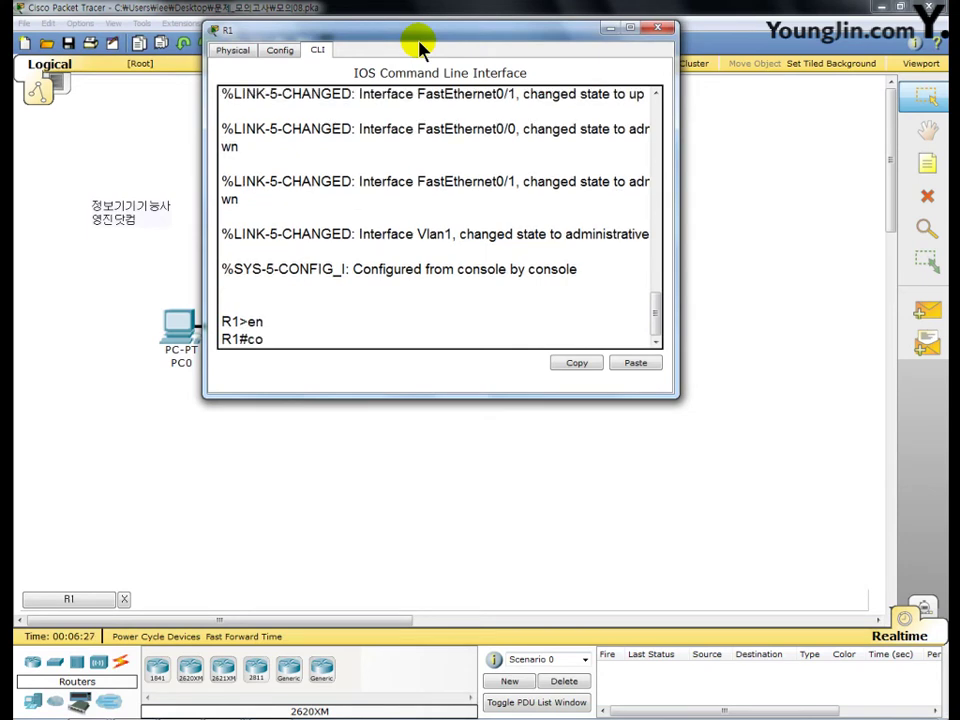
pyautogui.write('nf t')
pyautogui.press('Return')
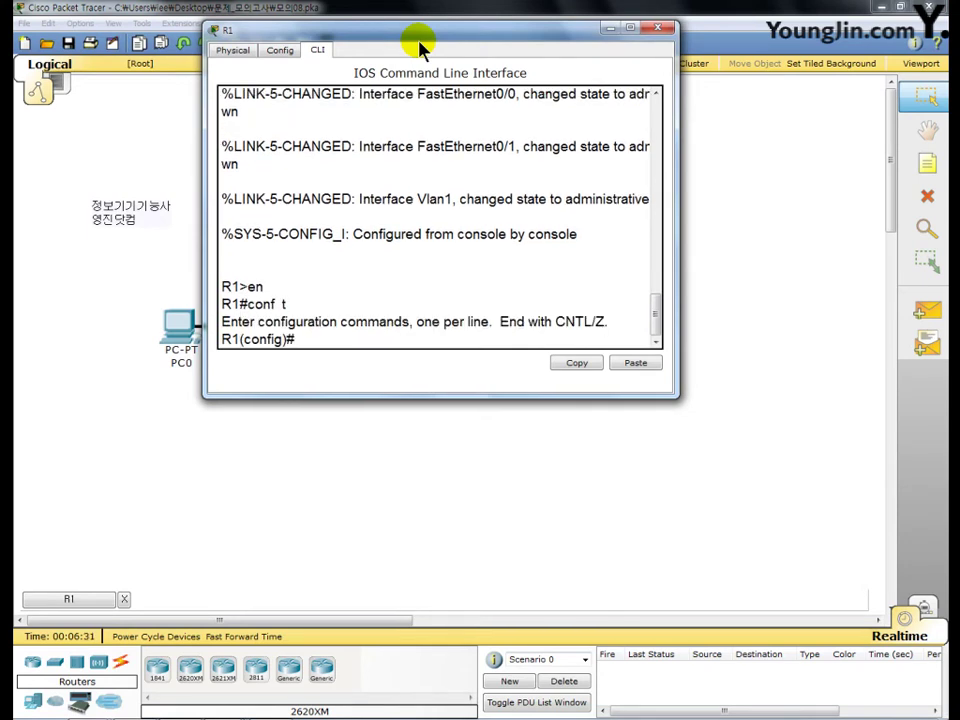
# Set R1's message-of-the-day banner to "Welcome To R1 Router!" using @ as the delimiter.
pyautogui.write('ban  motd @')
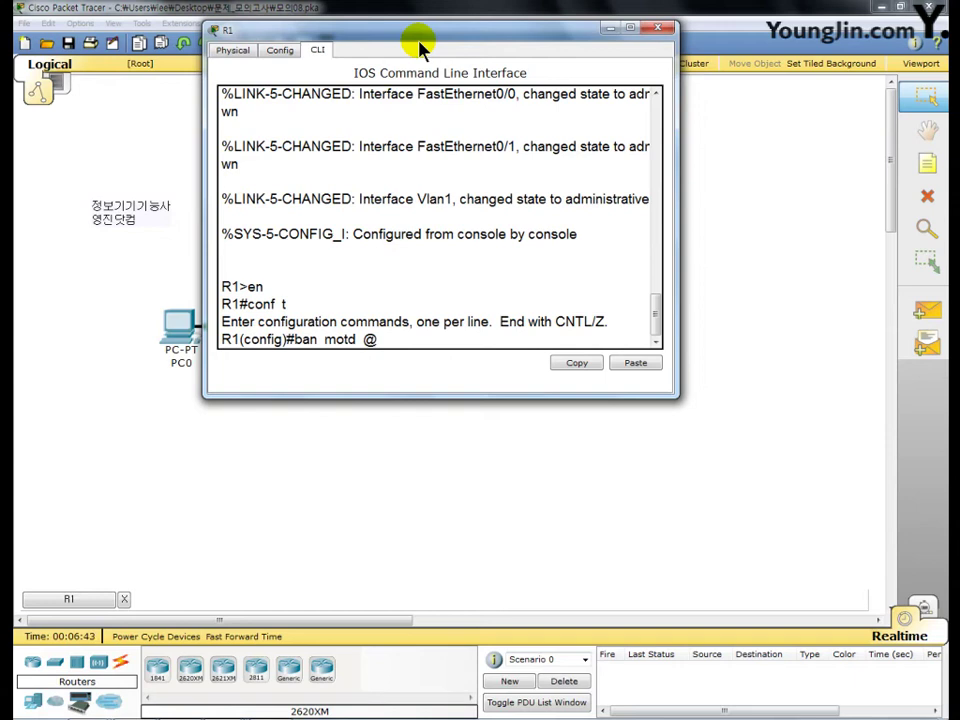
pyautogui.write(' Welcome R')
pyautogui.press('BackSpace')
pyautogui.write('To')
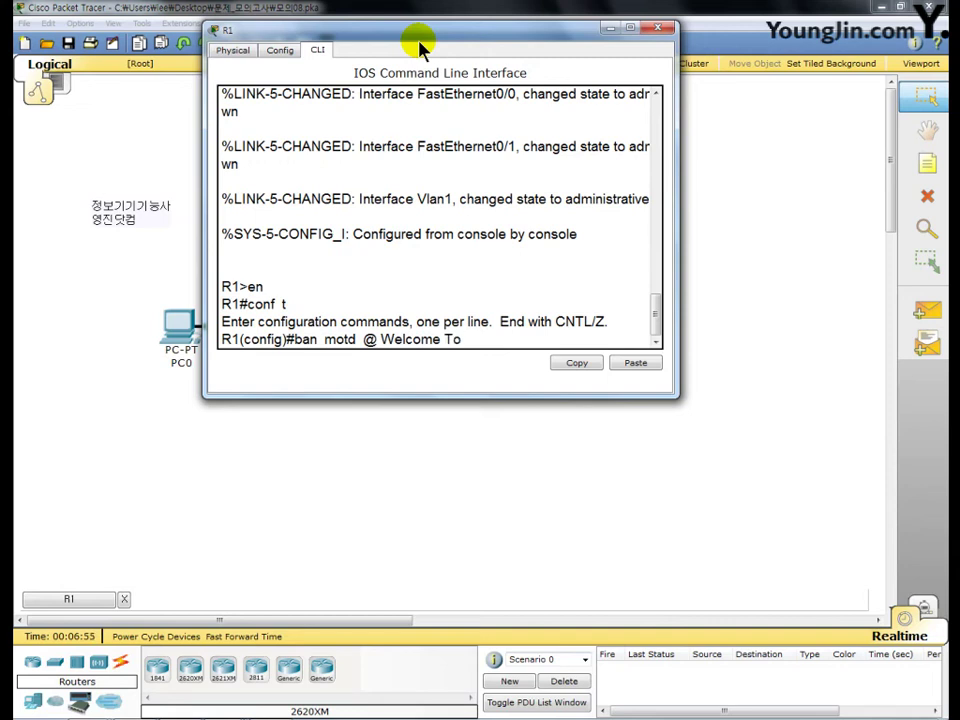
pyautogui.write(' R1 Router @')
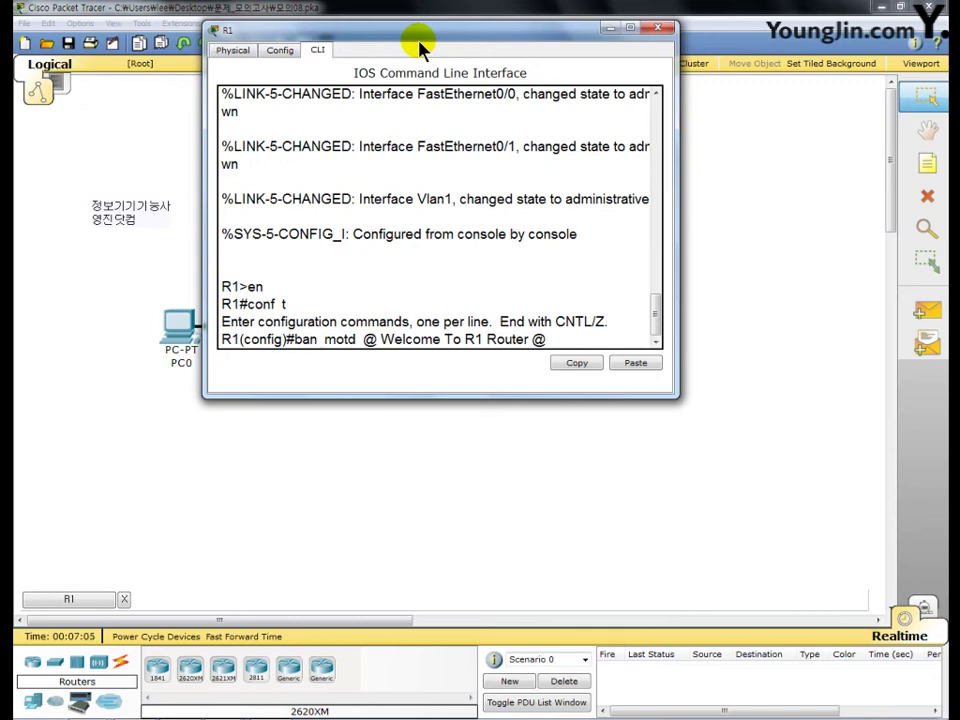
pyautogui.write('!')
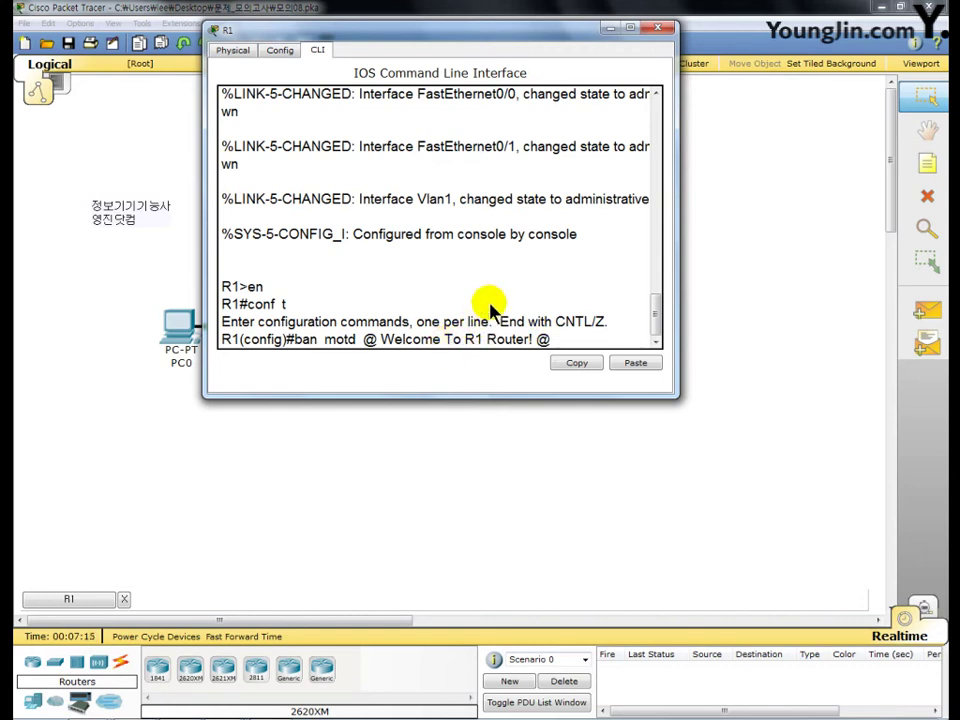
pyautogui.press('Return')
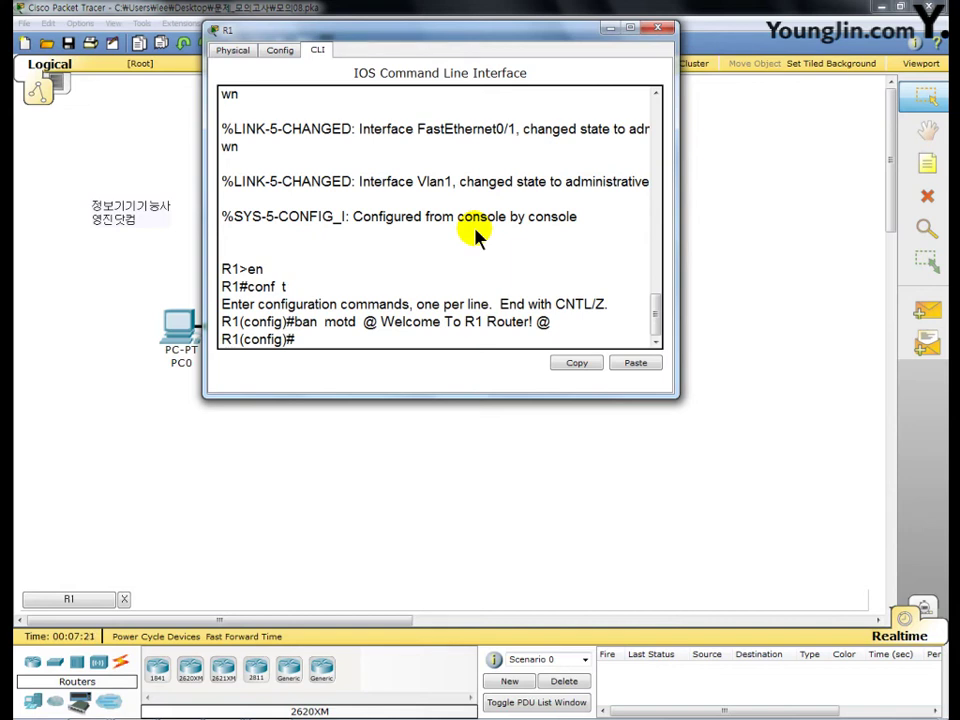
# Create the local user master on R1 and enter the account password.
pyautogui.write('user master pass')
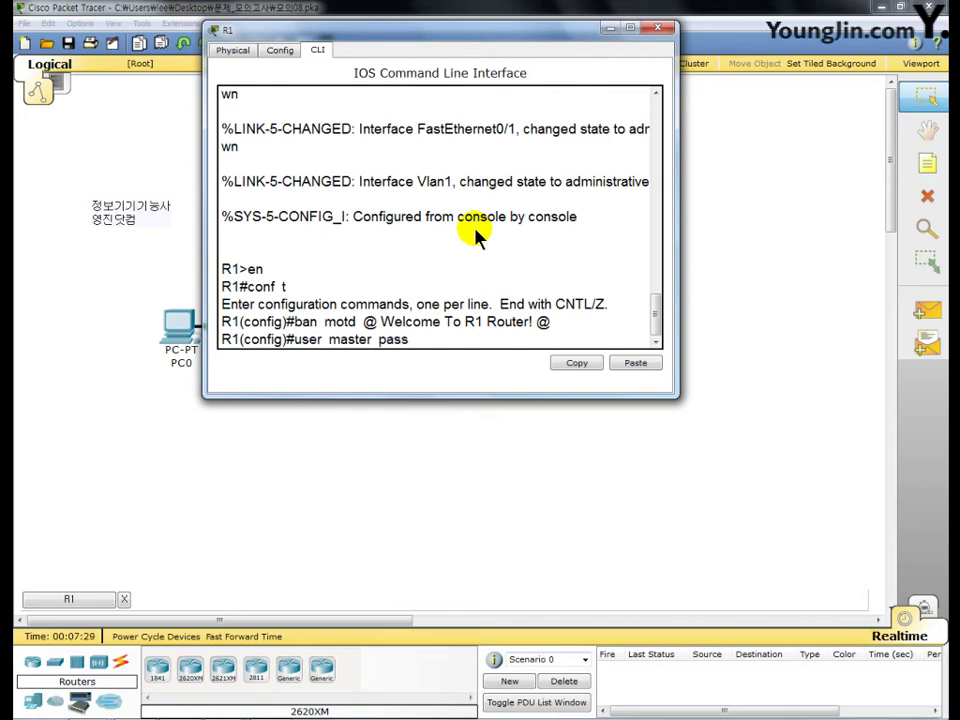
pyautogui.write(' skills')
pyautogui.press('Return')
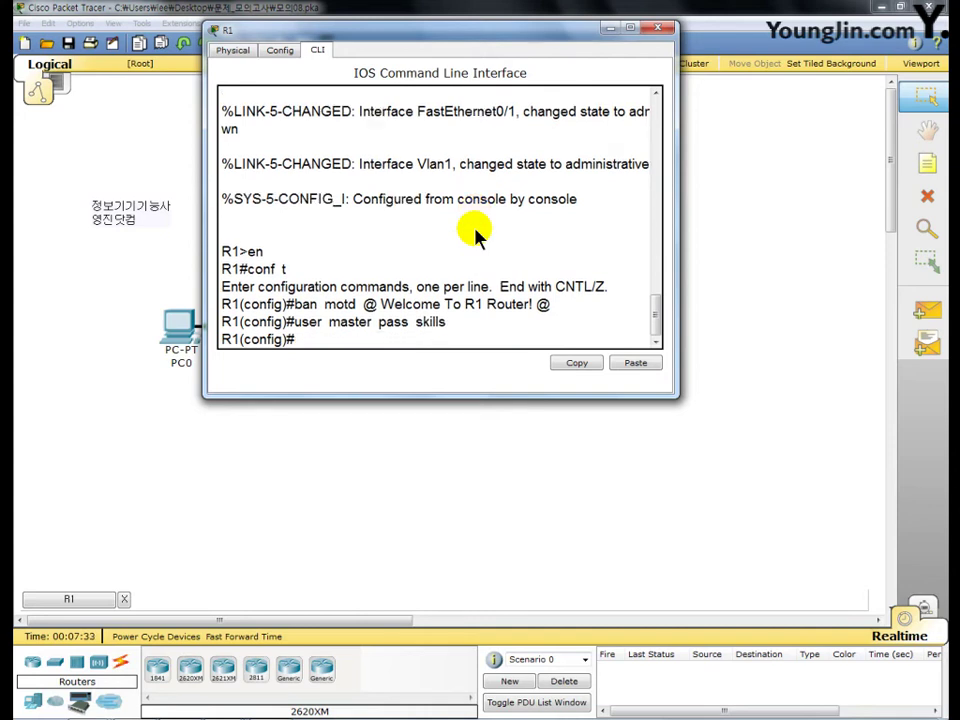
# Configure R1's VTY lines 0 to 4 to show the MOTD banner and use local login.
pyautogui.write('li vty 0 4')
pyautogui.press('Return')
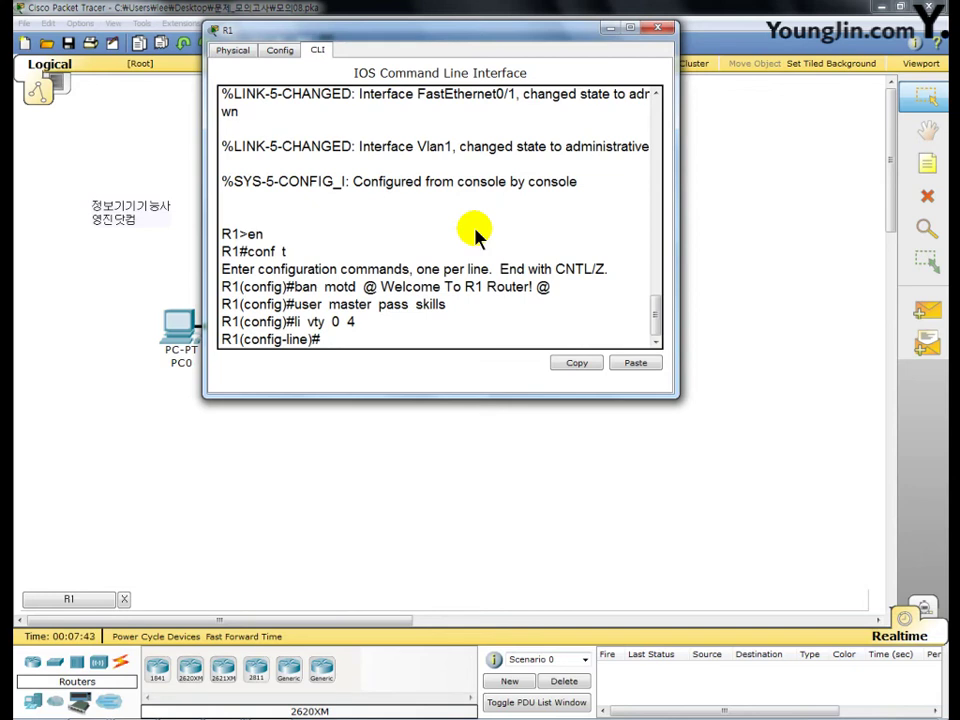
pyautogui.write('motd-ban')
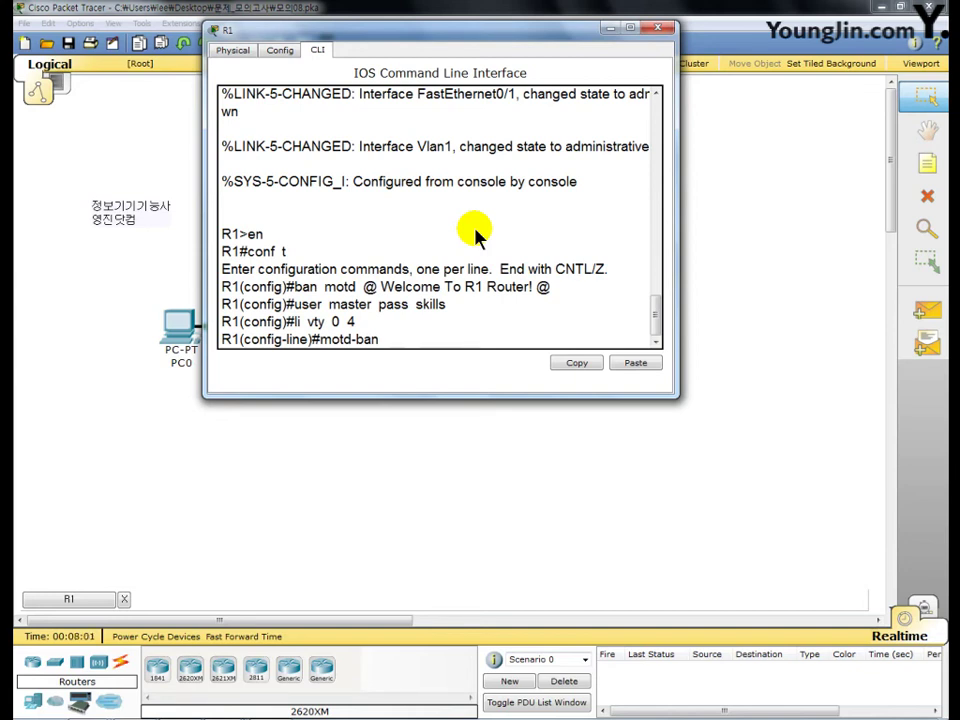
pyautogui.press('Return')
pyautogui.write('lo')
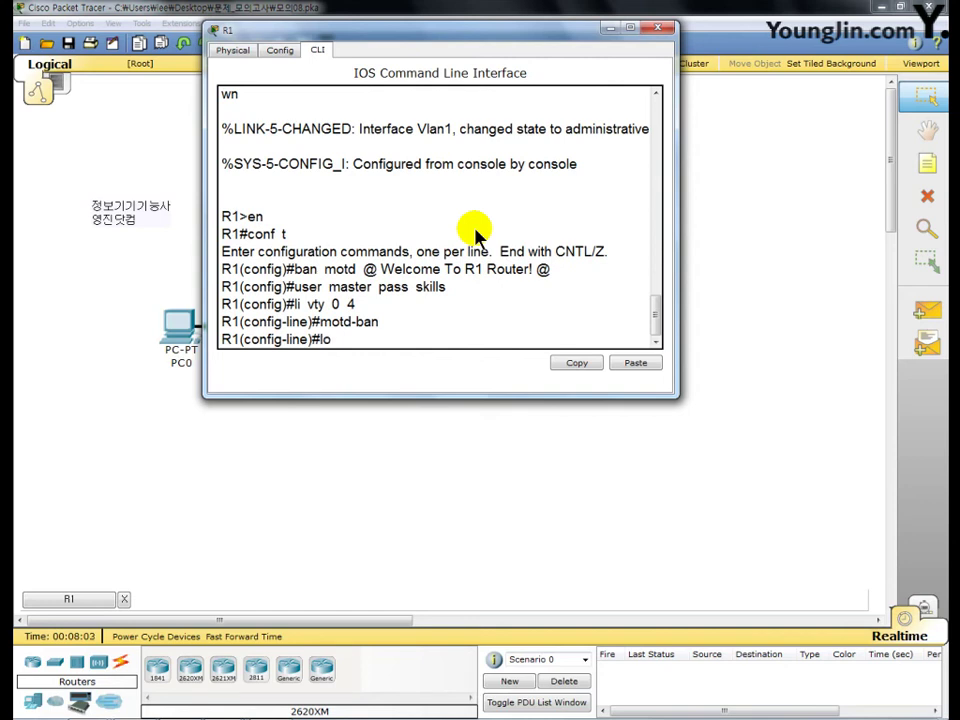
pyautogui.write('gin local')
pyautogui.press('Return')
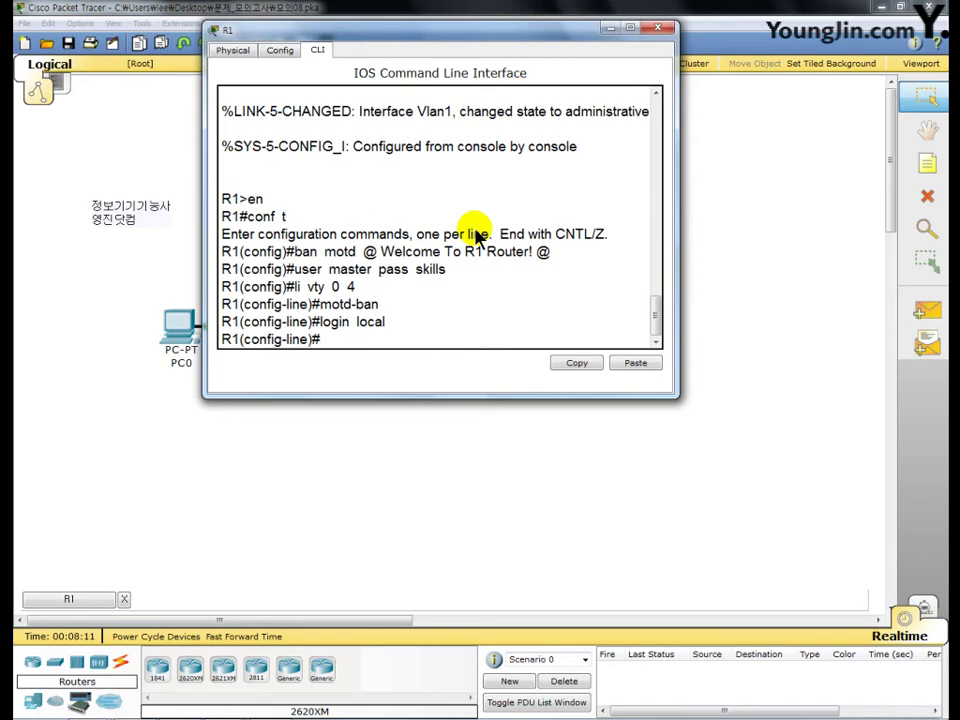
# Set the enable password on R1 for privileged mode access.
pyautogui.write('enable pass ski')
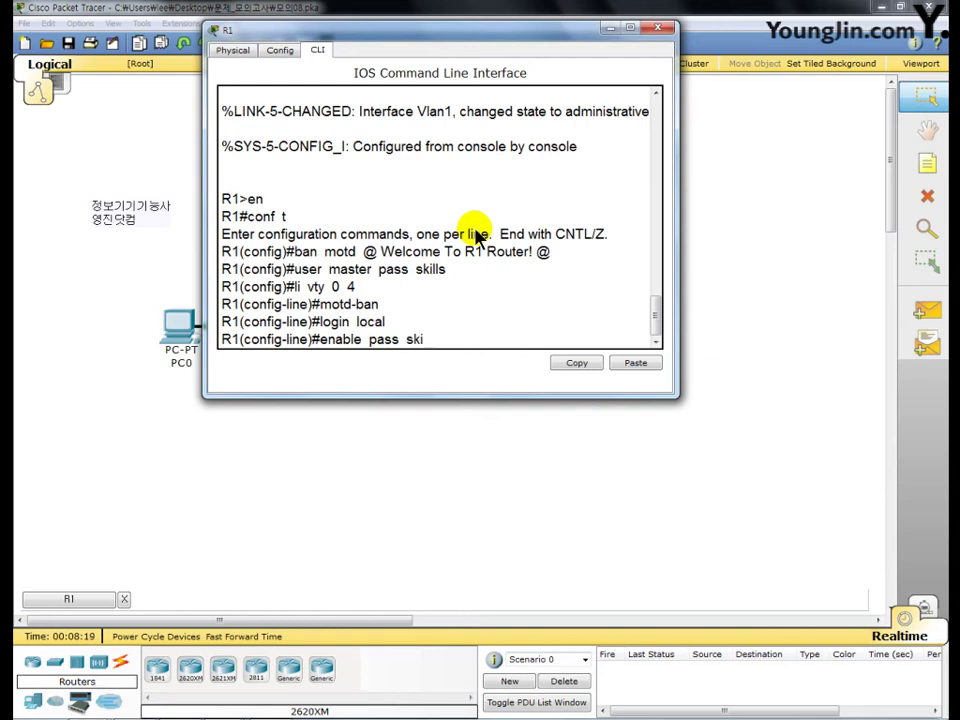
pyautogui.write('lls')
pyautogui.press('Return')
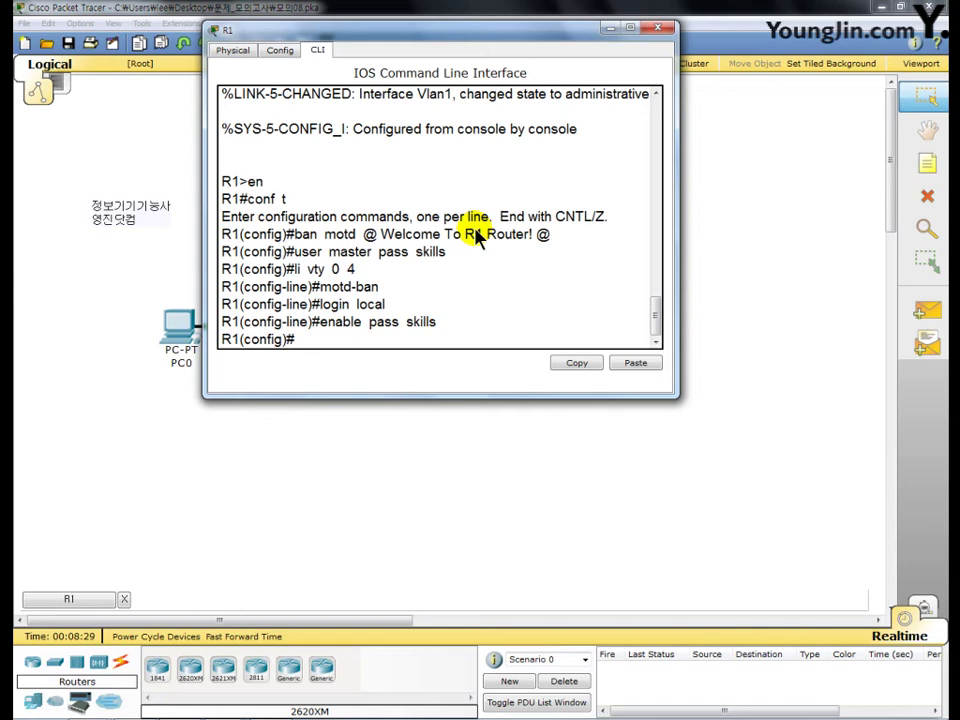
# Bring up R1 interface f0/0 with the no shutdown command.
pyautogui.write('int f0/0')
pyautogui.press('Return')
pyautogui.write('no')
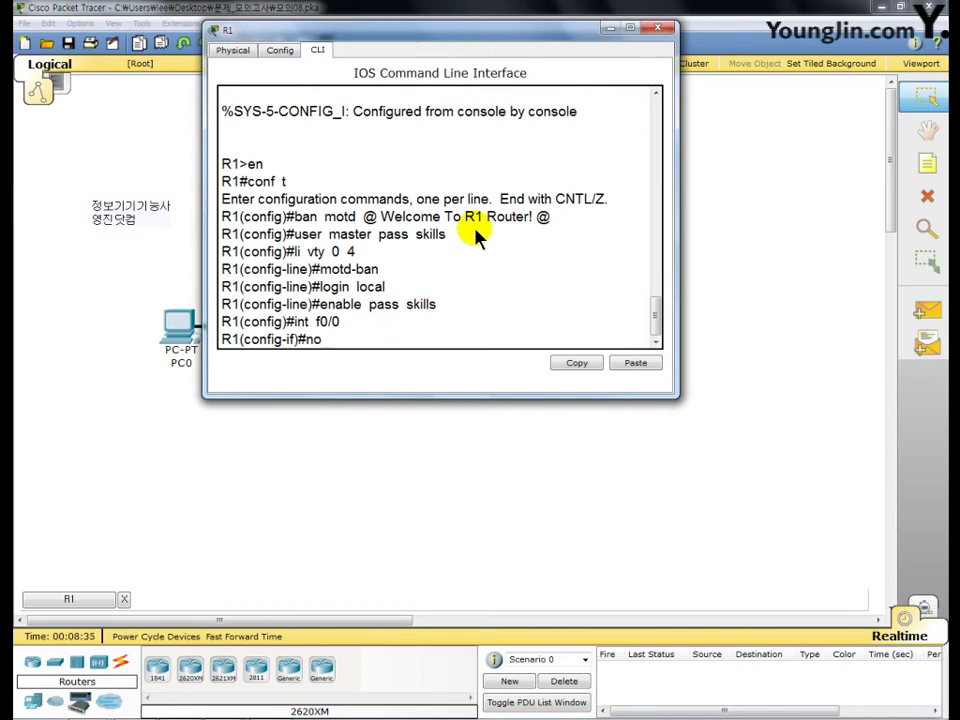
pyautogui.write(' sh')
pyautogui.press('Return')
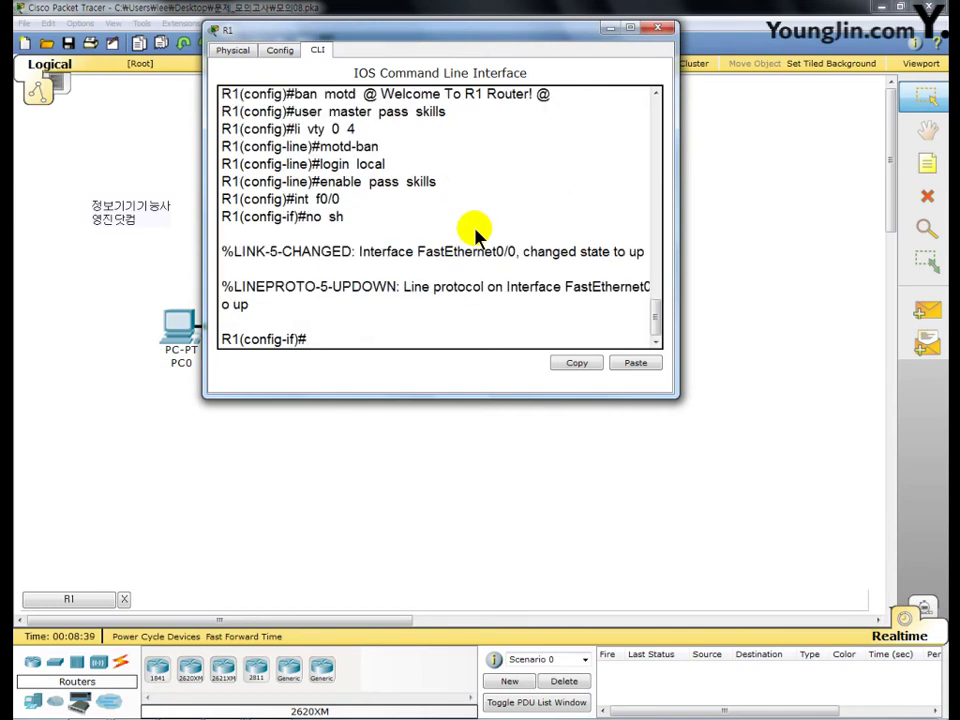
# Create R1 subinterface f0/0.100 and set its dot1Q encapsulation to VLAN 100.
pyautogui.write('int  f0/0.100')
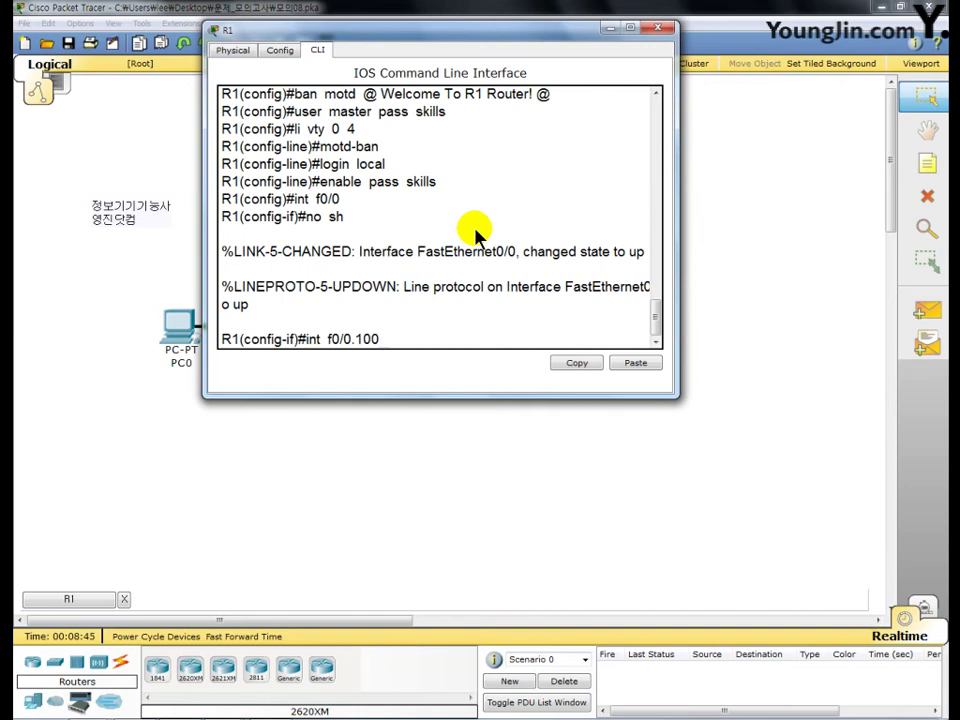
pyautogui.press('Return')
pyautogui.write('en')
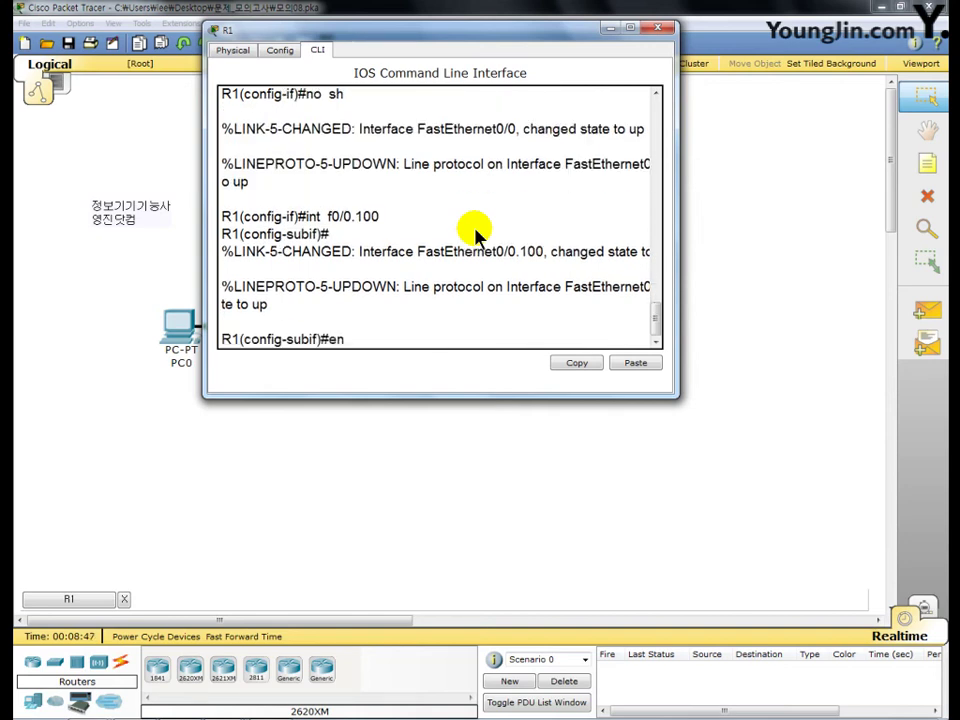
pyautogui.write(' d 100')
pyautogui.press('Return')
# Assign IP address 100.31.255.254 with mask 255.224.0.0 to subinterface f0/0.100 and enable it with no shutdown.
pyautogui.write('ip')
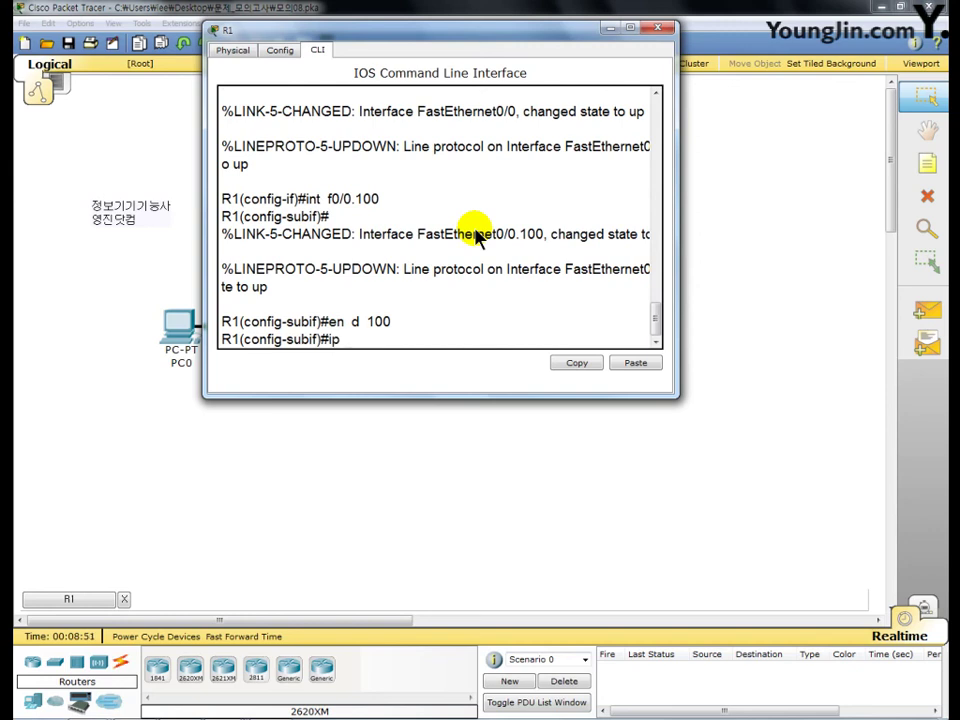
pyautogui.write(' add 100.31.25')
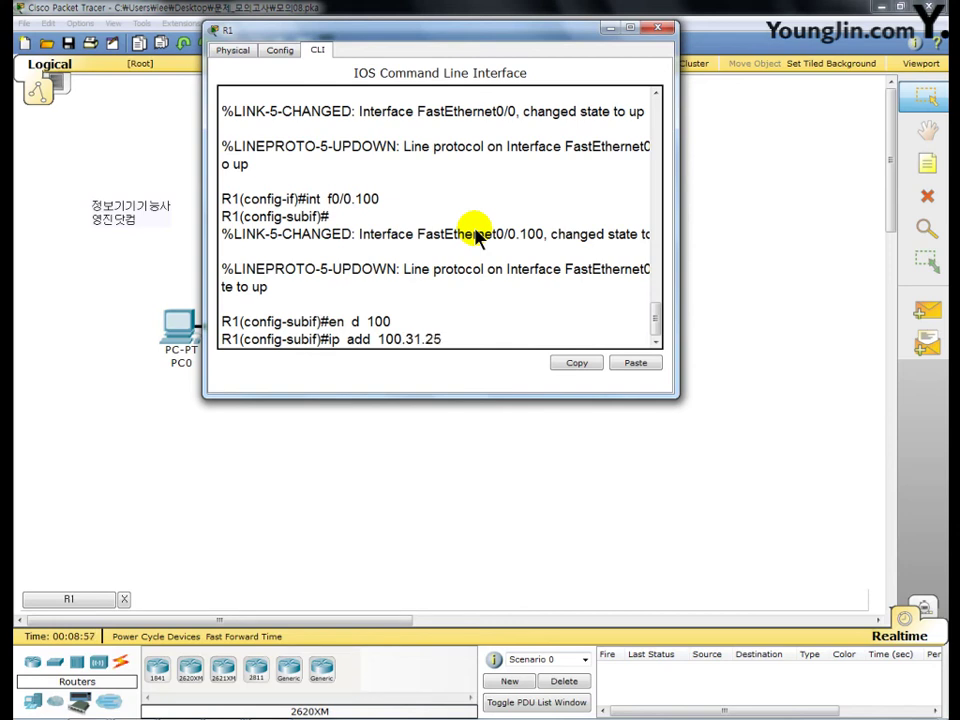
pyautogui.write('5.254')
pyautogui.write(' 255.2')
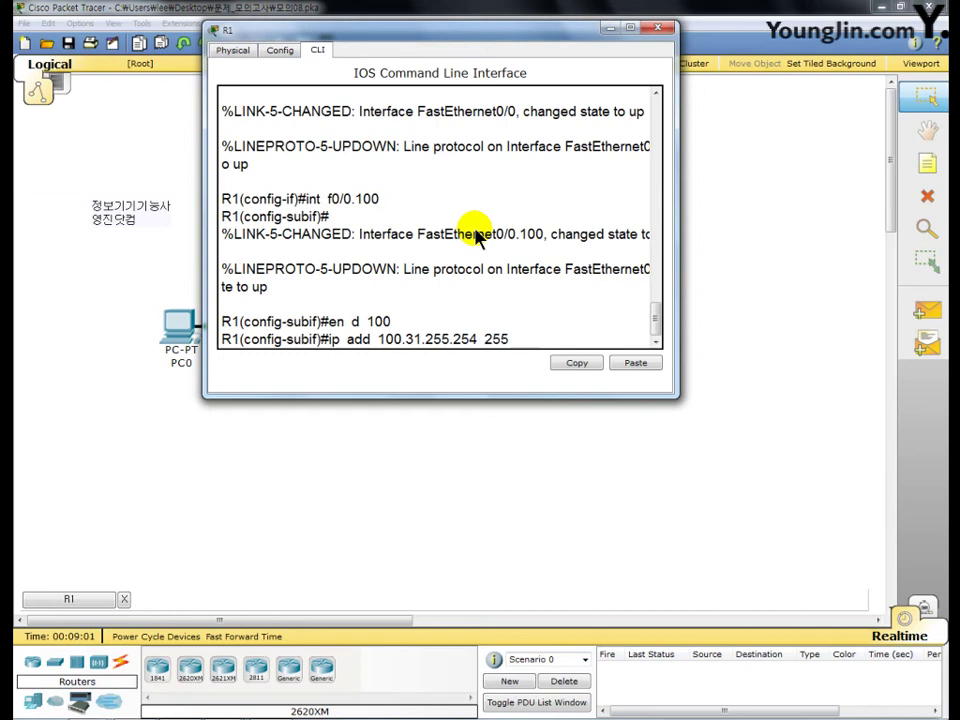
pyautogui.write('24.0.0')
pyautogui.press('Return')
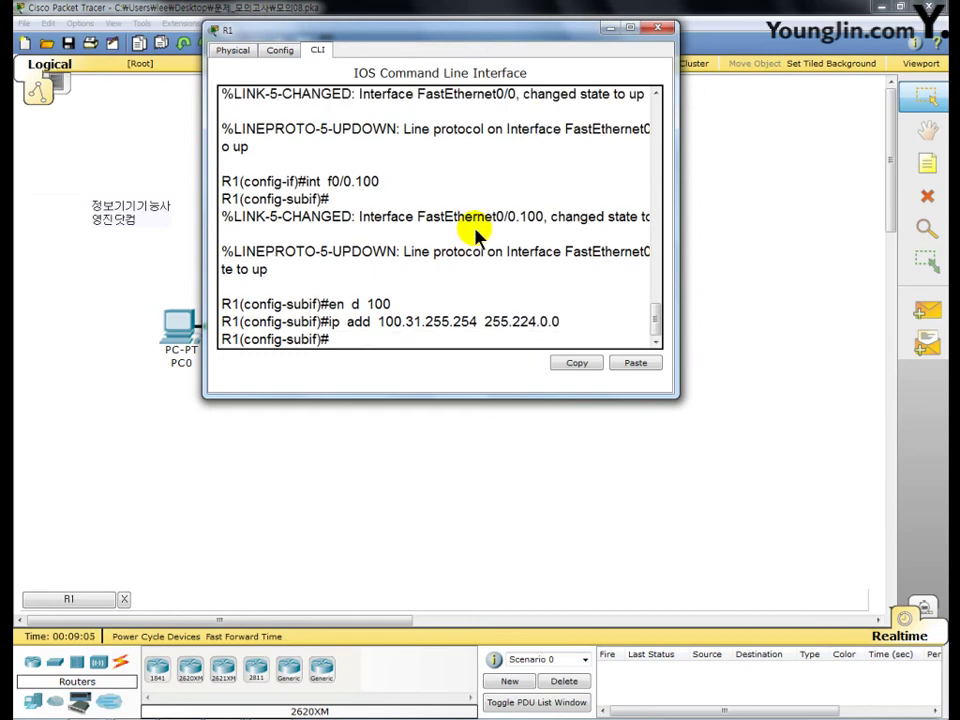
pyautogui.write('no sh')
pyautogui.press('Return')
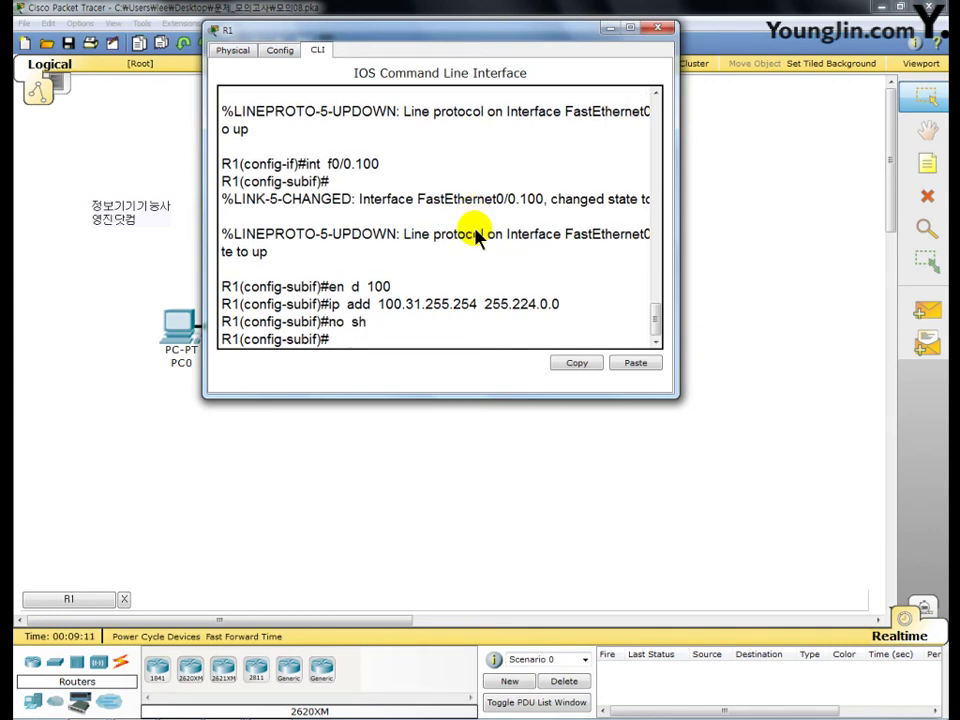
# Create R1 subinterface f0/0.200 and set its dot1Q encapsulation to VLAN 200.
pyautogui.write('int f0/0.200')
pyautogui.press('Return')
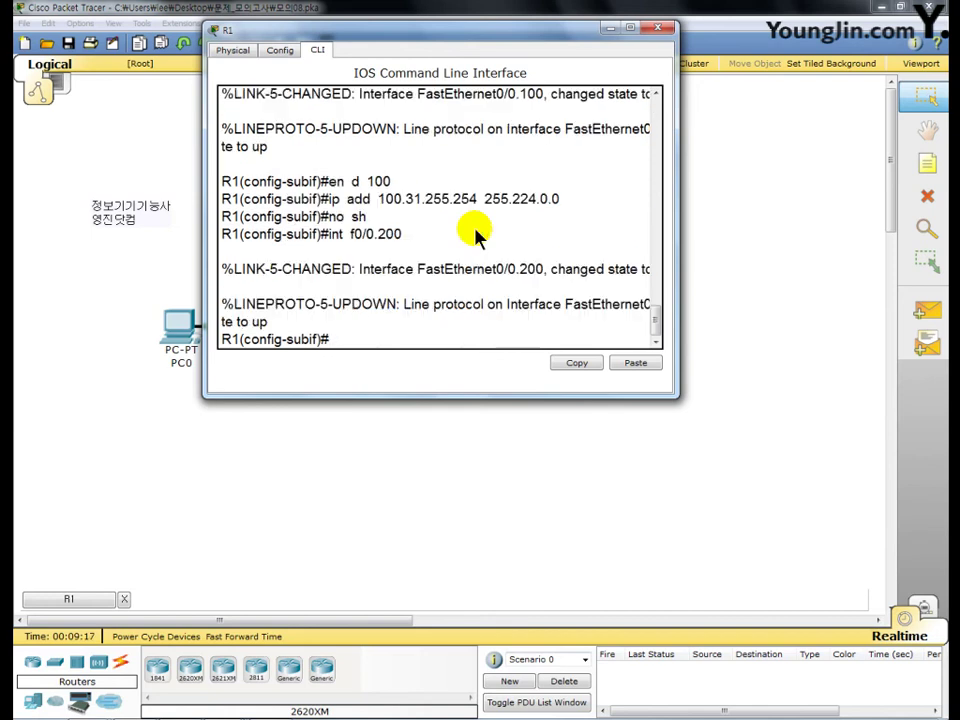
pyautogui.write('en d 200')
pyautogui.press('Return')
# Assign IP address 100.159.255.254 with mask 255.224.0.0 to subinterface f0/0.200 and enable it with no shutdown.
pyautogui.write('ip')
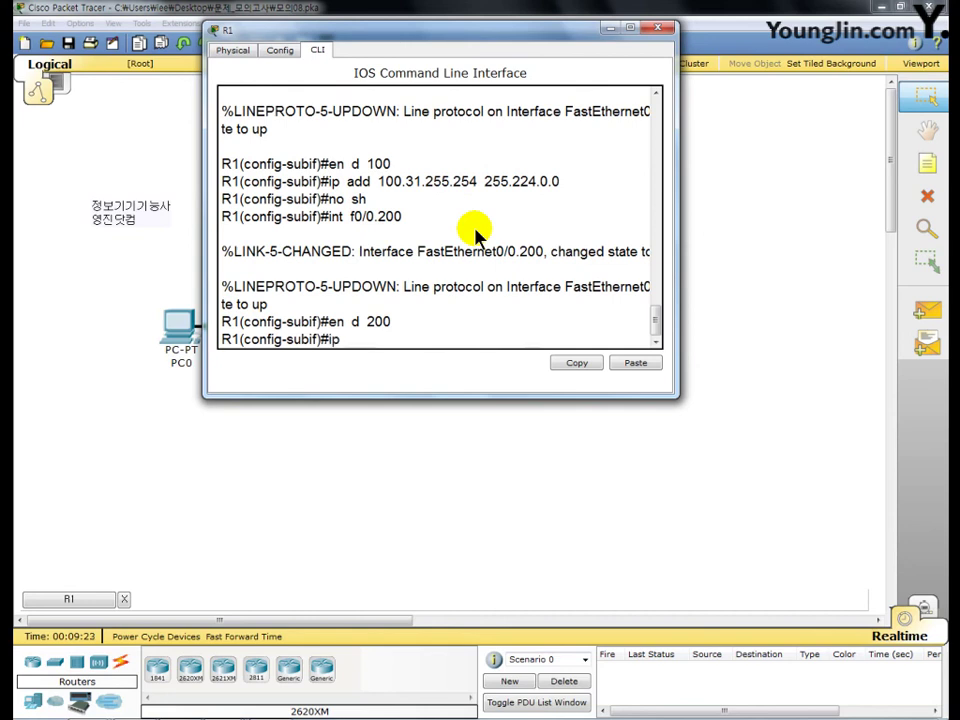
pyautogui.write(' add 100.159.255')
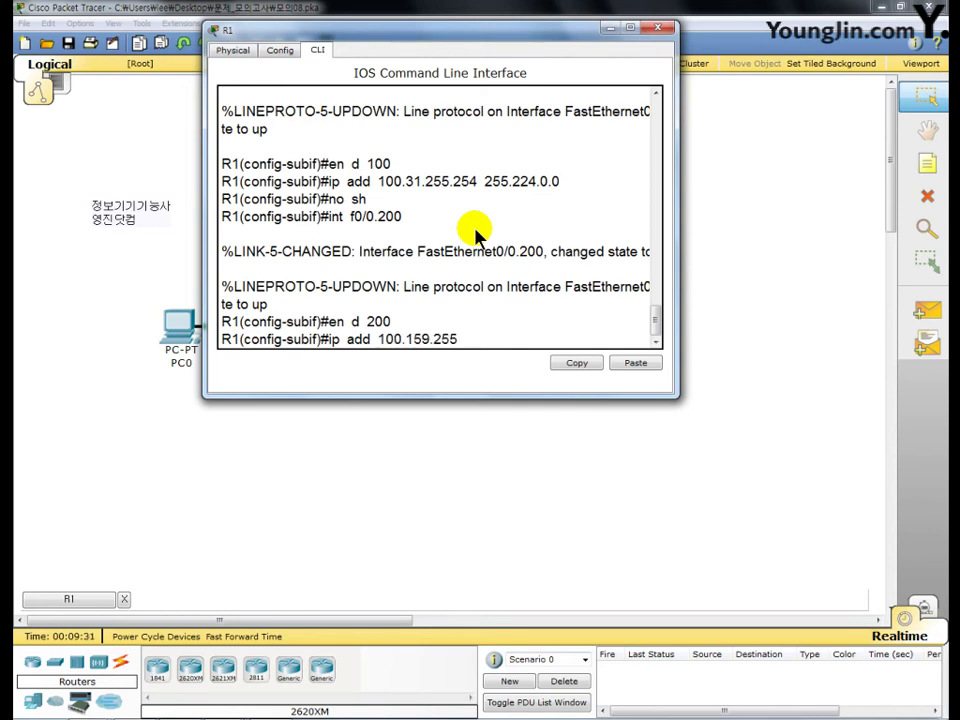
pyautogui.write('.254 255.224.0.')
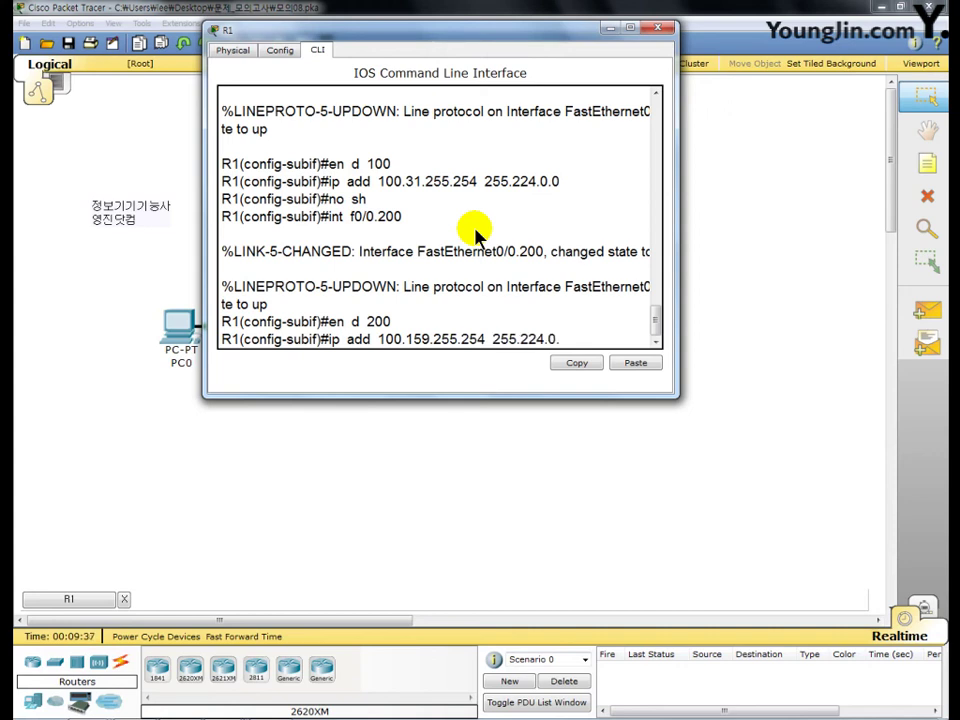
pyautogui.write('0')
pyautogui.press('Return')
pyautogui.write('no sh')
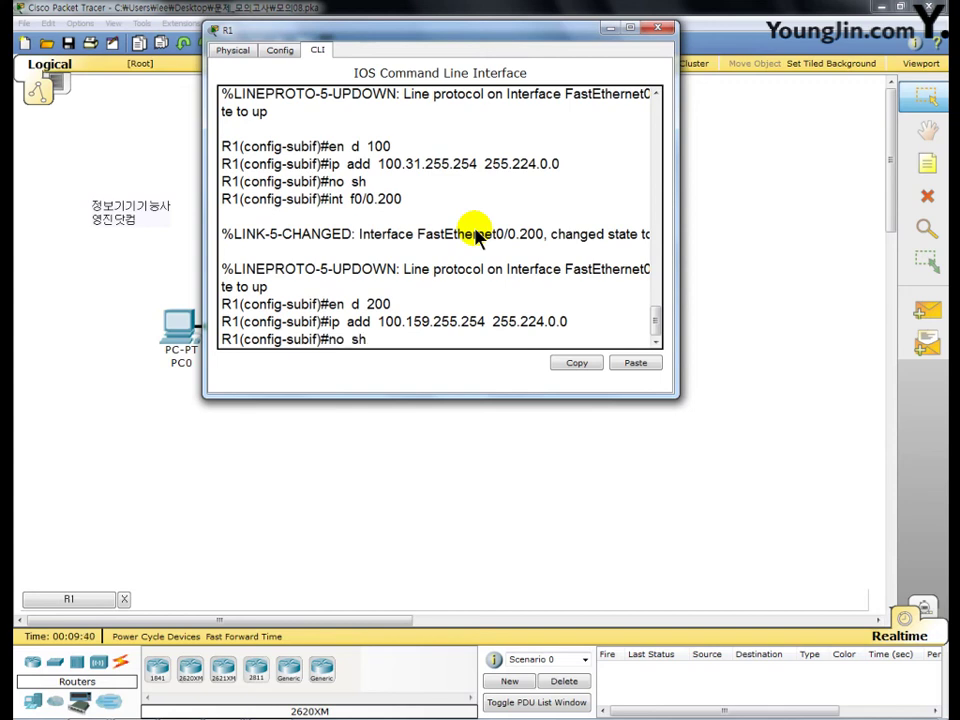
pyautogui.press('Return')
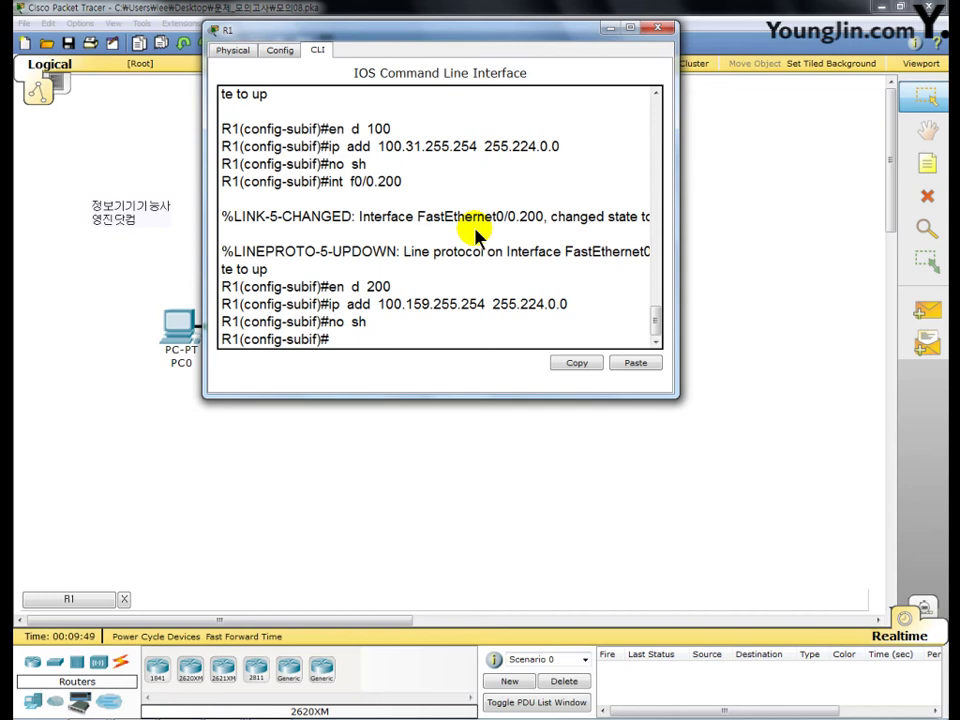
# Assign IP address 172.20.31.254 with mask 255.255.224.0 to R1's serial interface s0/0/0.
pyautogui.write('int  s0/0/0')
pyautogui.press('Return')
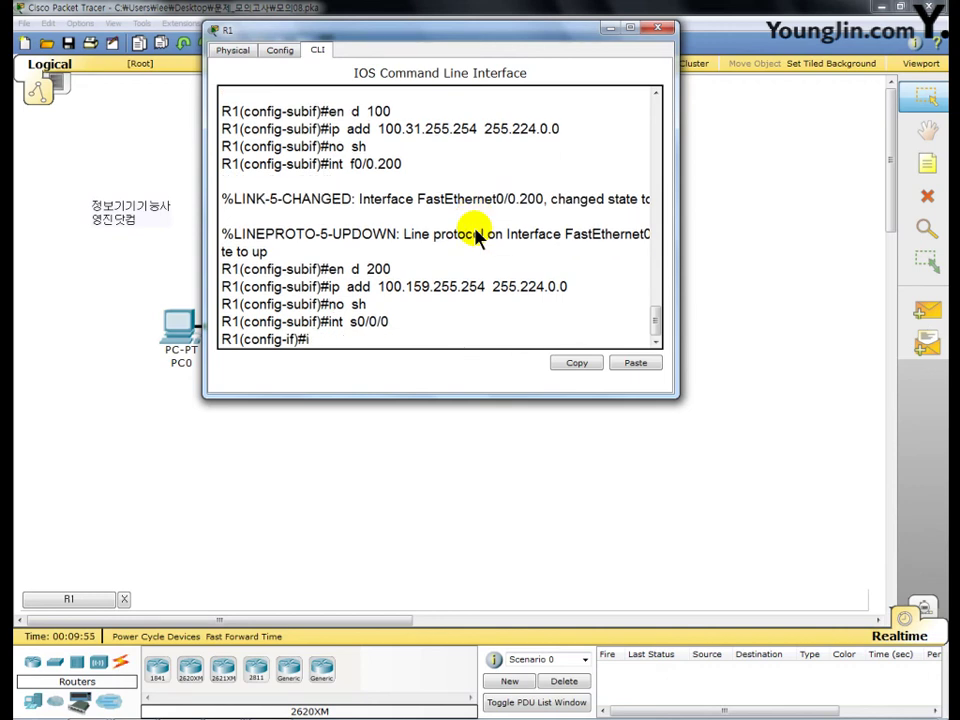
pyautogui.write('ip add 172.20')
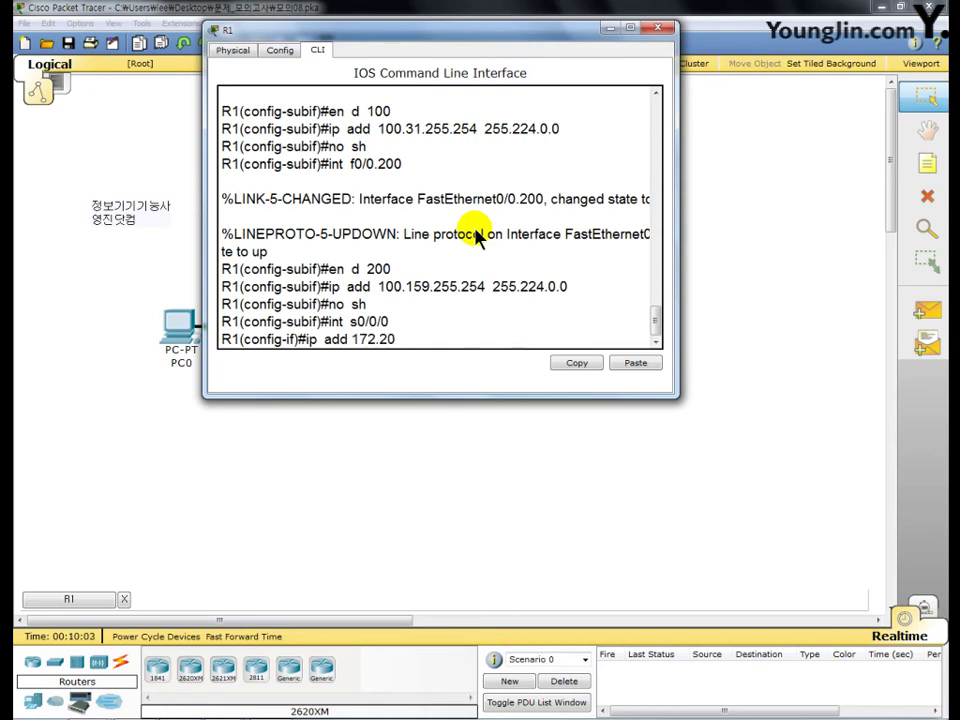
pyautogui.write('.31.254 255.')
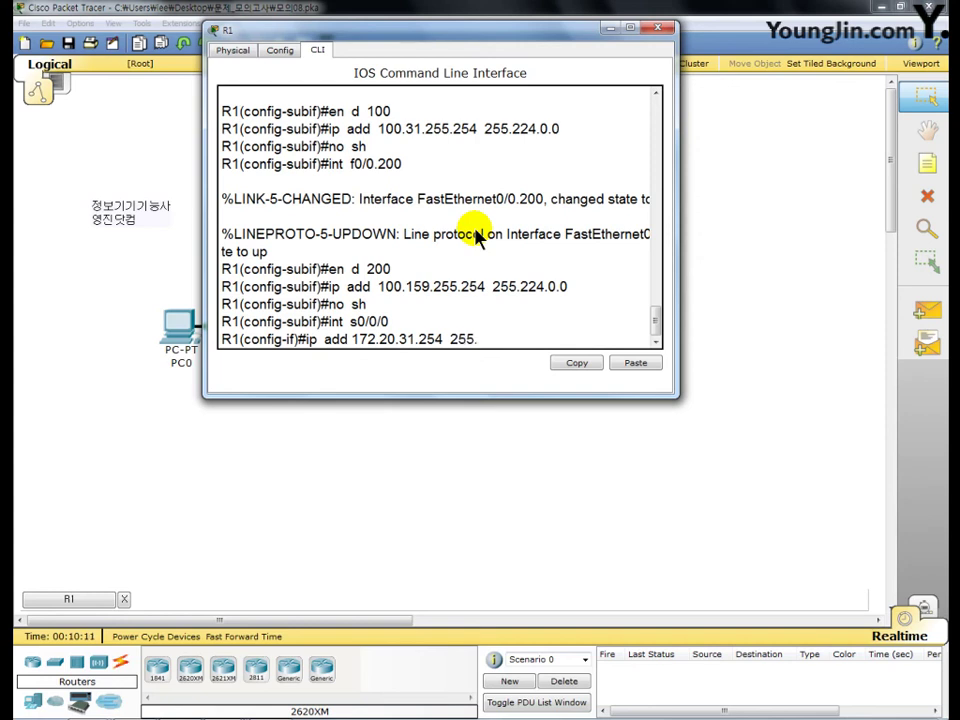
pyautogui.write('255.224.0')
pyautogui.press('Return')
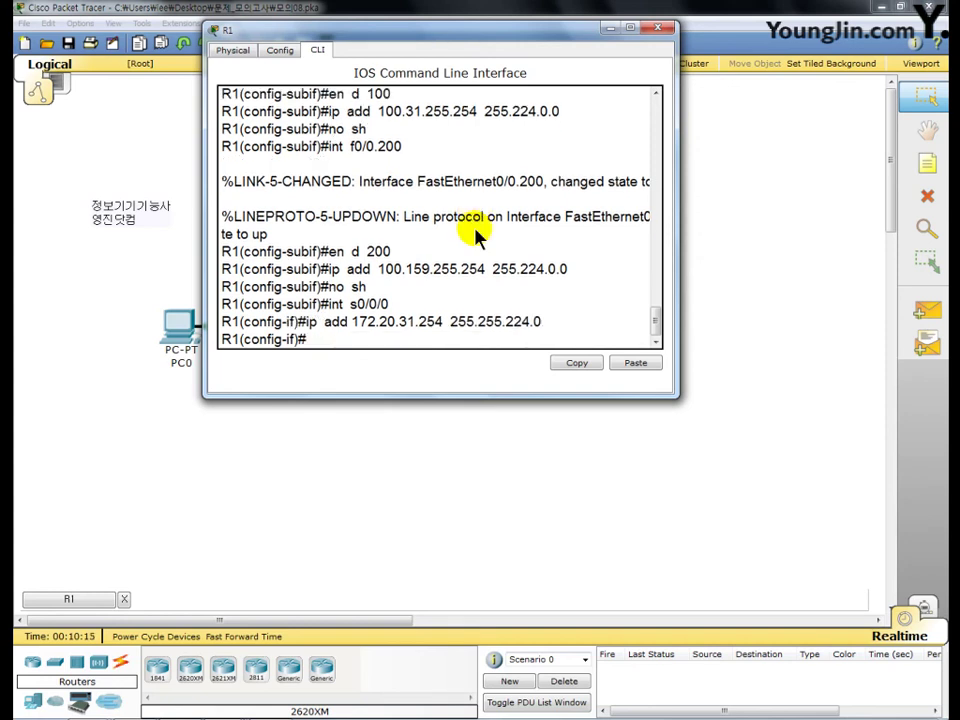
# Set the clock rate of R1's s0/0/0 to 64000 and enable the interface with no shutdown.
pyautogui.write('cl  ra  64000')
pyautogui.press('Return')
pyautogui.write('no')
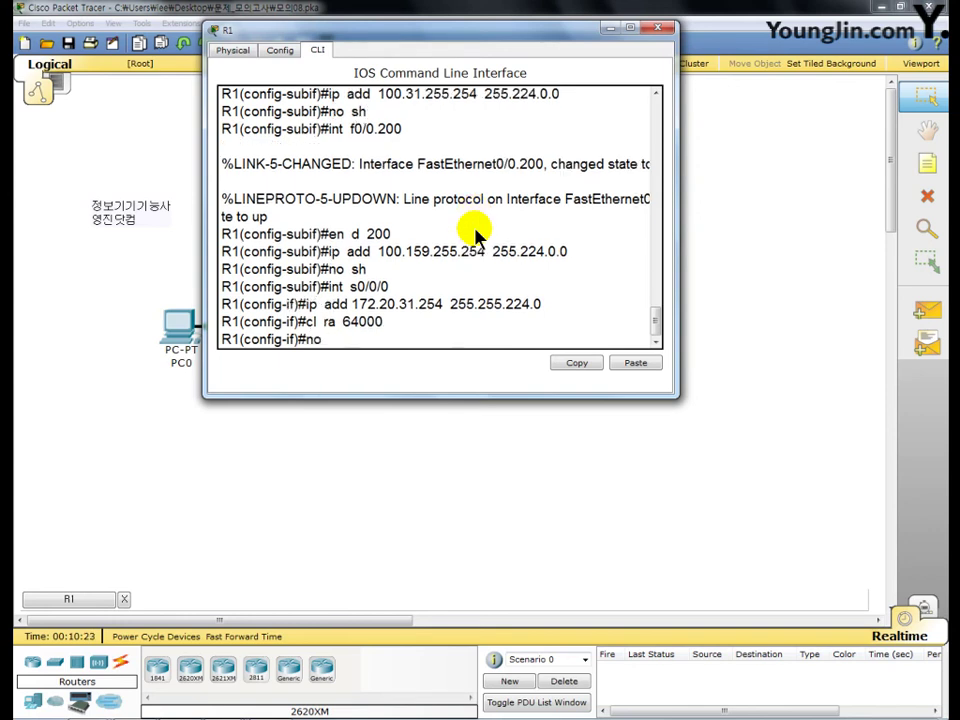
pyautogui.write('  sh')
pyautogui.press('Return')
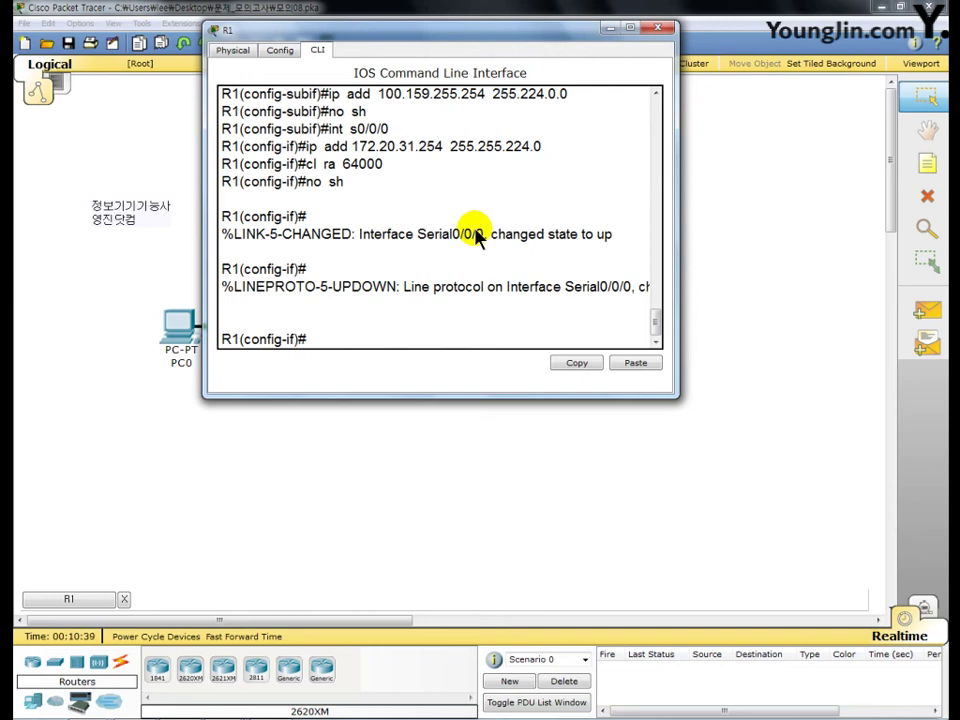
# Add a static route on R1 to 20.0.0.0 255.240.0.0 via next hop 172.20.0.1 and close the router window.
pyautogui.write('ip rou 20.0.0.0')
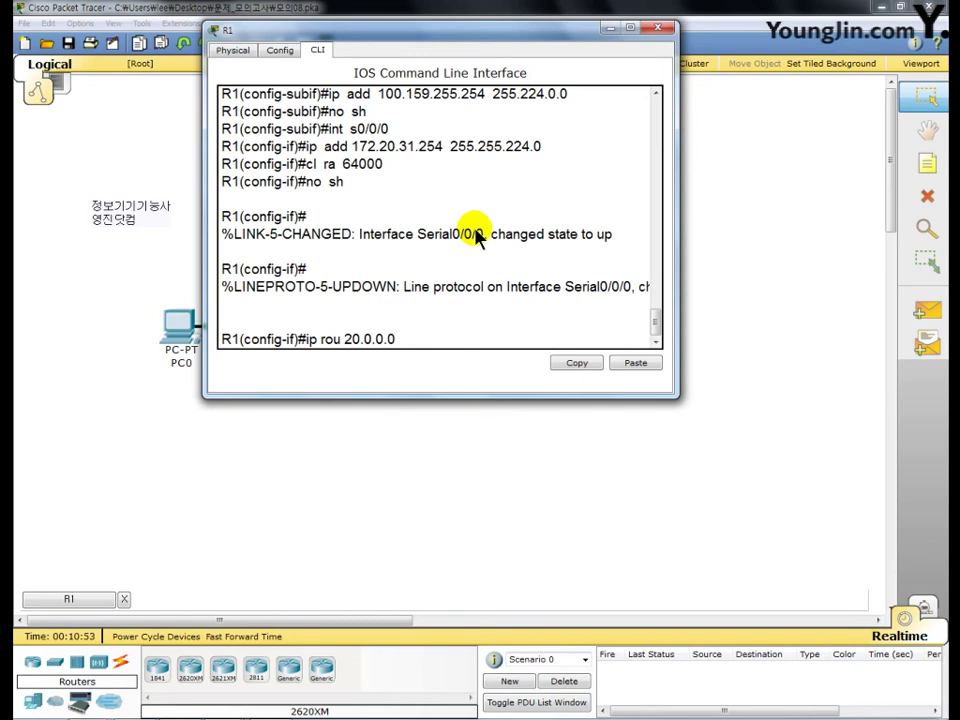
pyautogui.write(' 255.255.25')
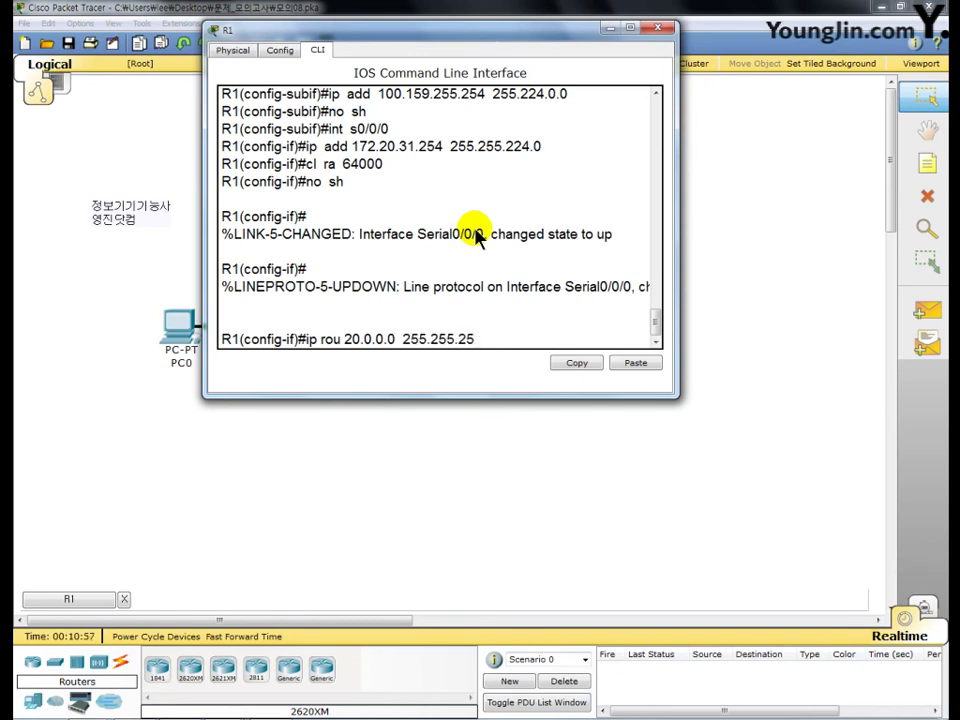
pyautogui.press('BackSpace')
pyautogui.press('BackSpace')
pyautogui.press('BackSpace')
pyautogui.press('BackSpace')
pyautogui.press('BackSpace')
pyautogui.write('40.0.0  172.')
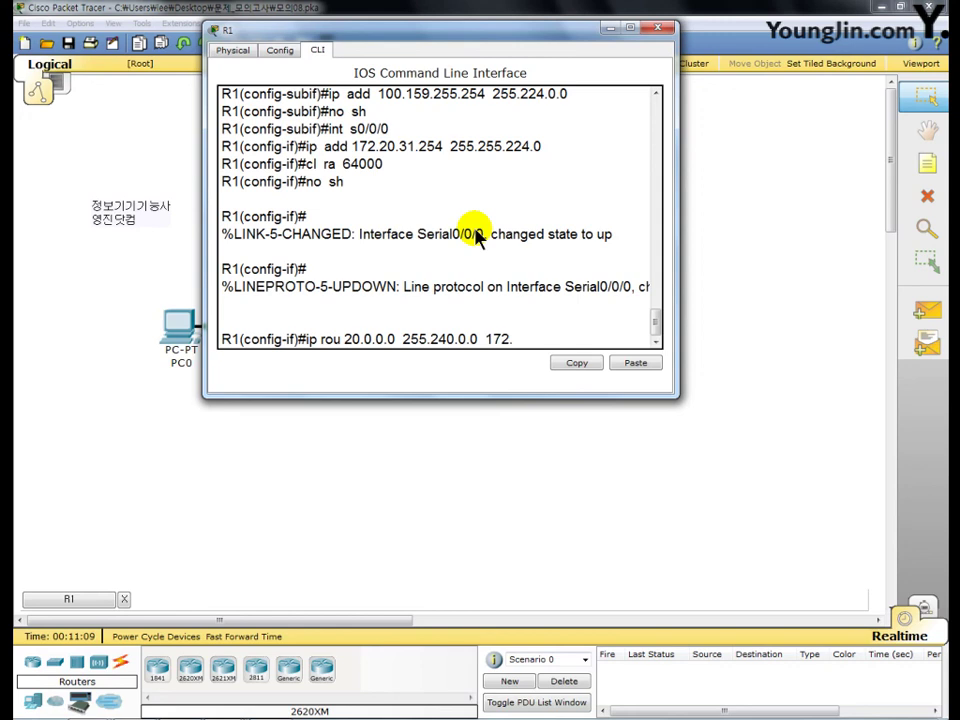
pyautogui.write('20.0.1')
pyautogui.press('Return')
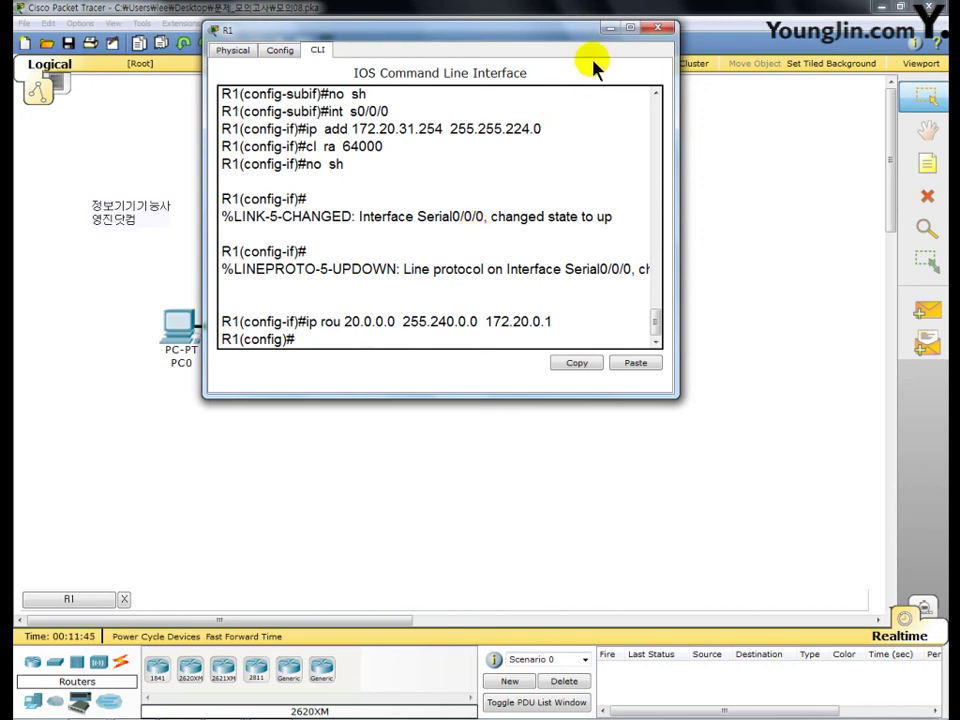
pyautogui.click(655, 31)
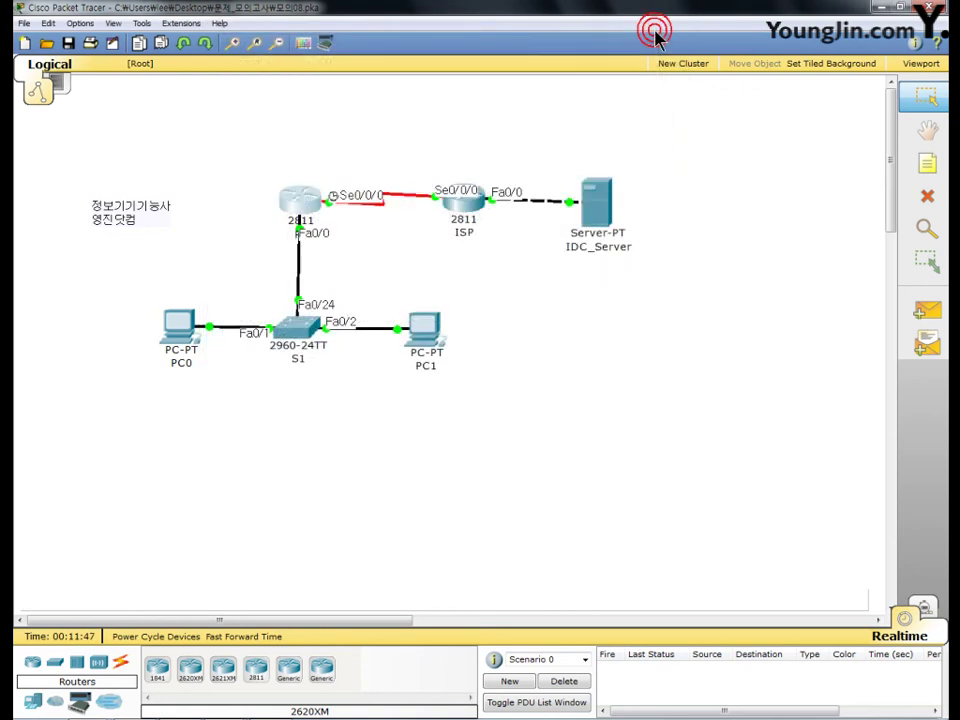
pyautogui.click(501, 119)
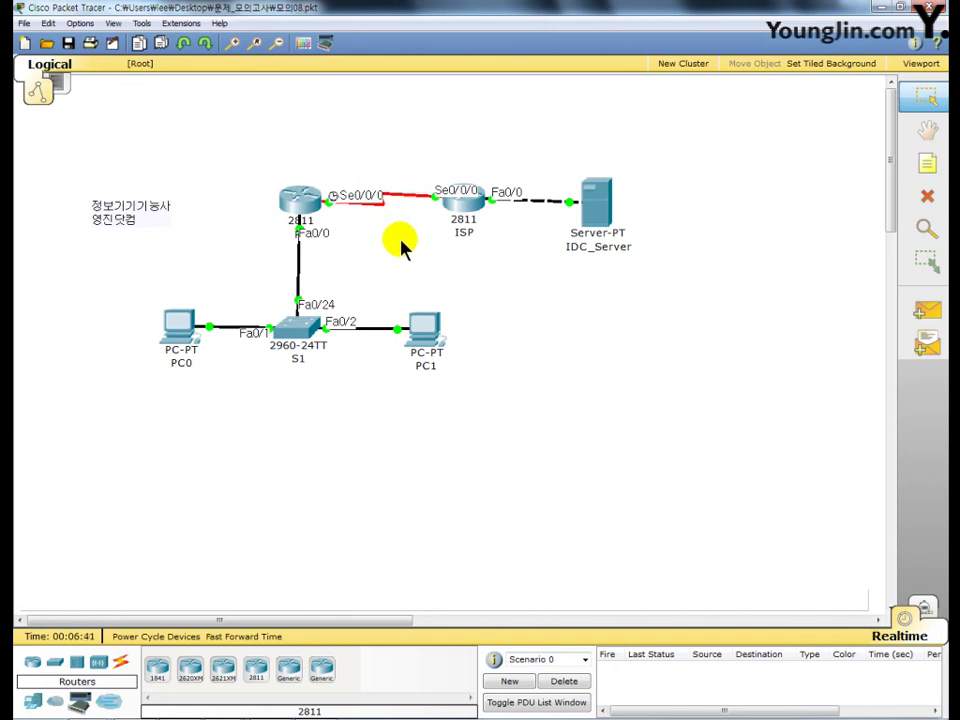
# Ping 20.0.0.10 from PC0's Command Prompt to test connectivity to the server, and close the prompt.
pyautogui.click(180, 328)
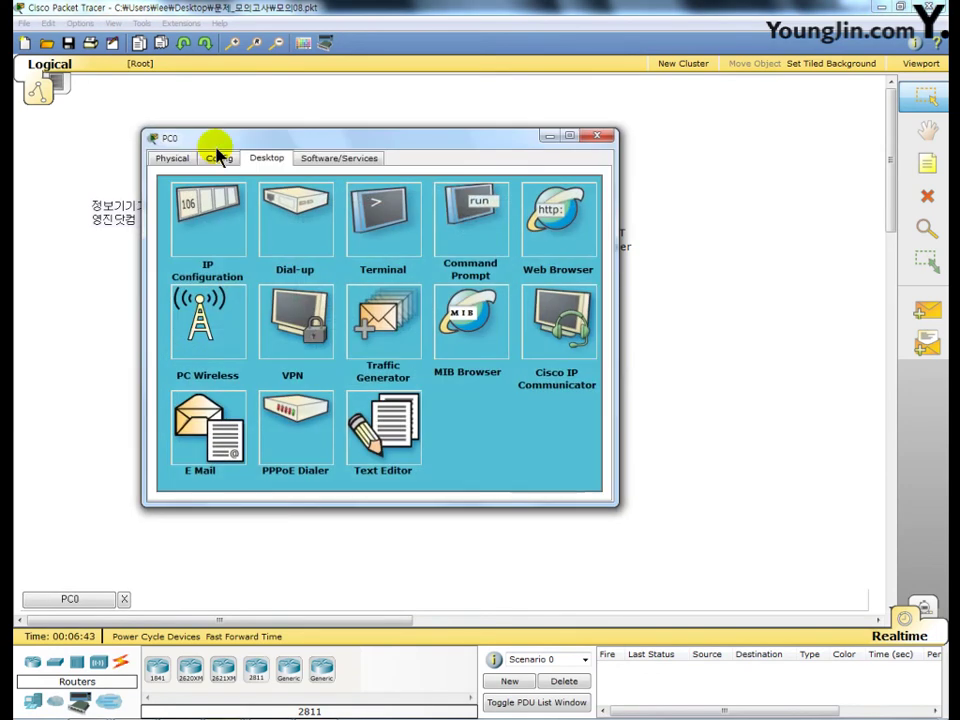
pyautogui.moveTo(232, 138); pyautogui.dragTo(300, 39)
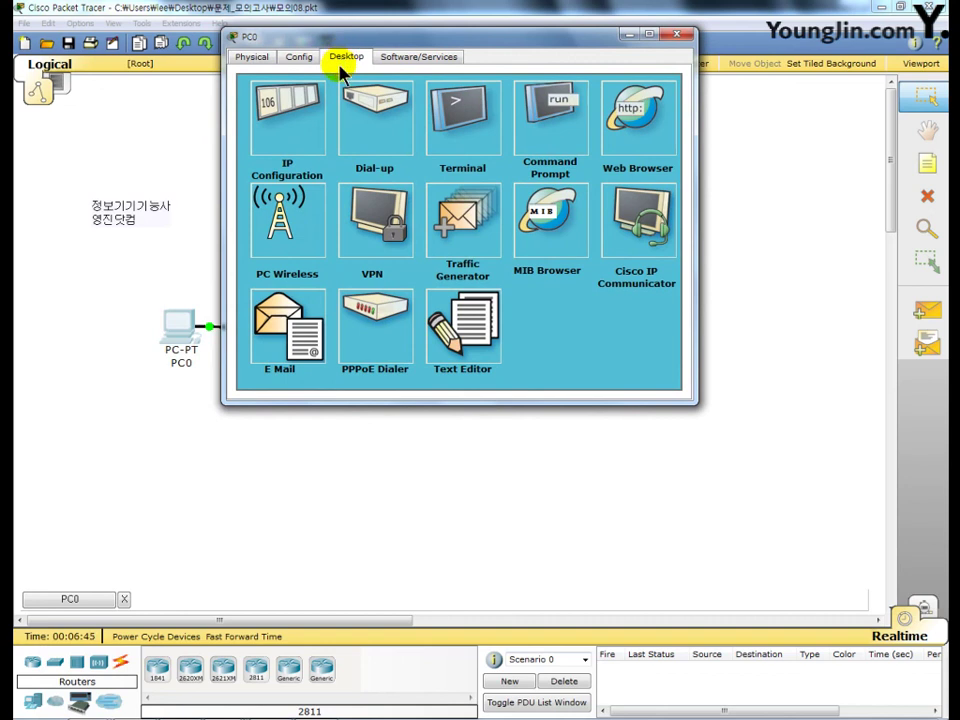
pyautogui.click(519, 134)
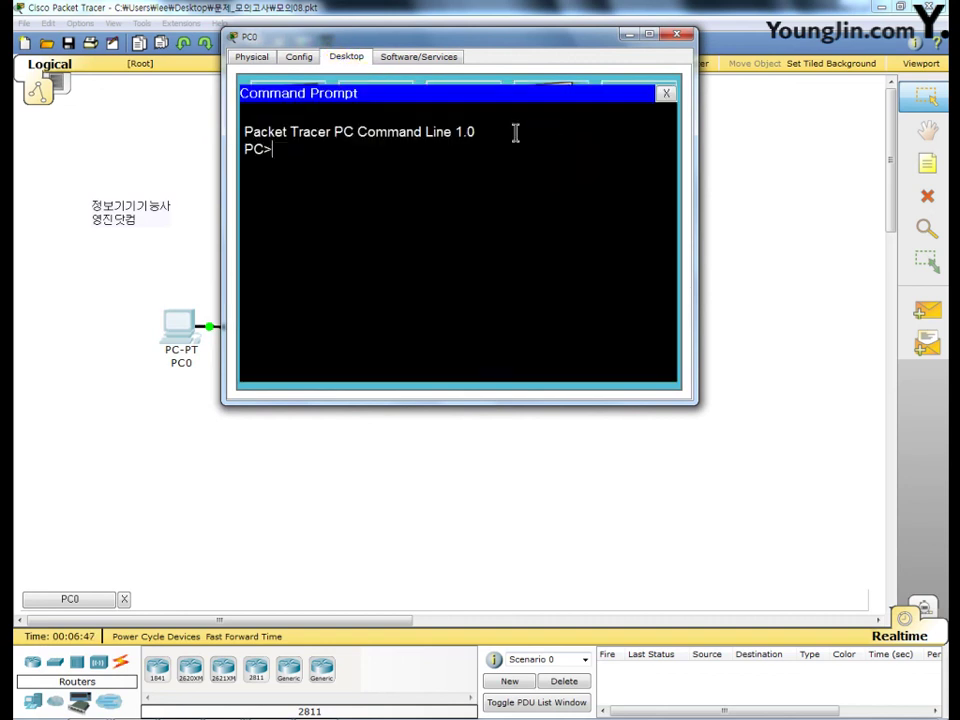
pyautogui.write('pi')
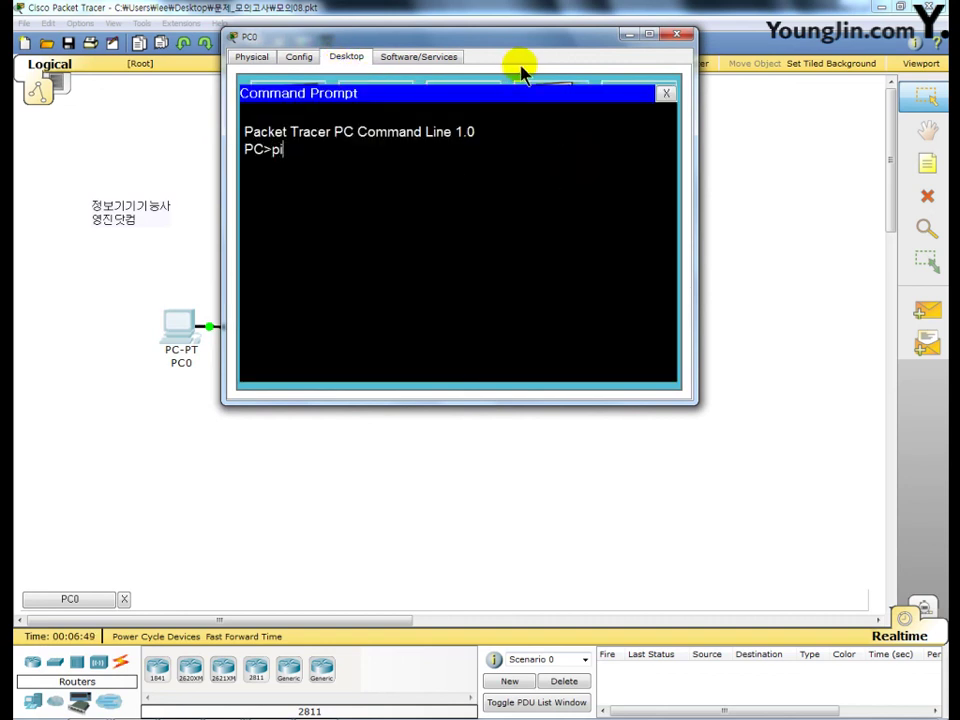
pyautogui.write('ng  20.0.0.')
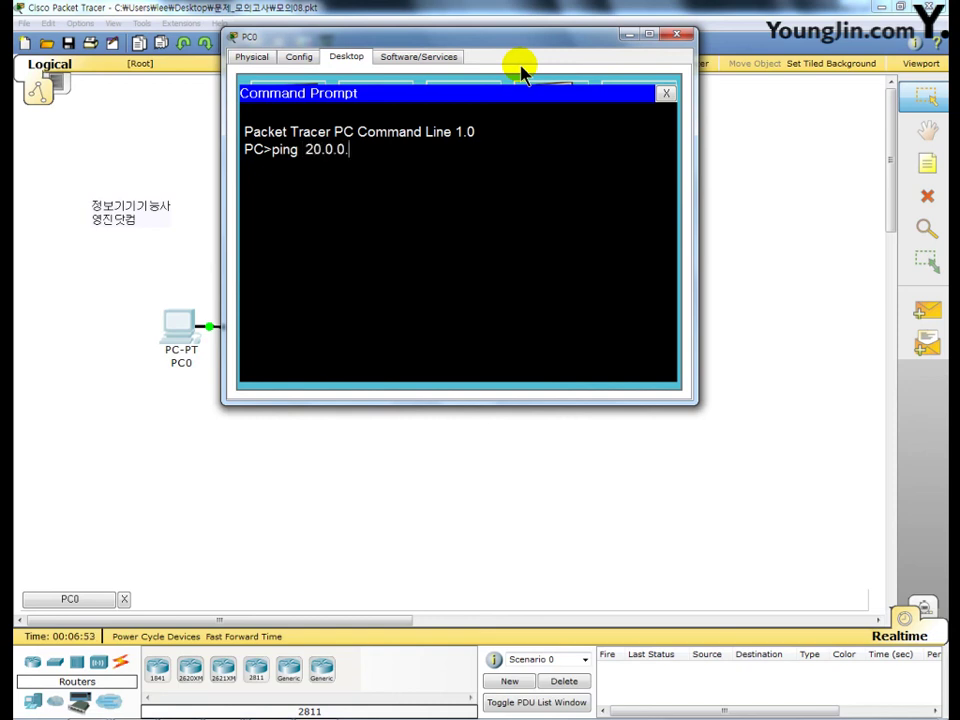
pyautogui.write('10')
pyautogui.press('Return')
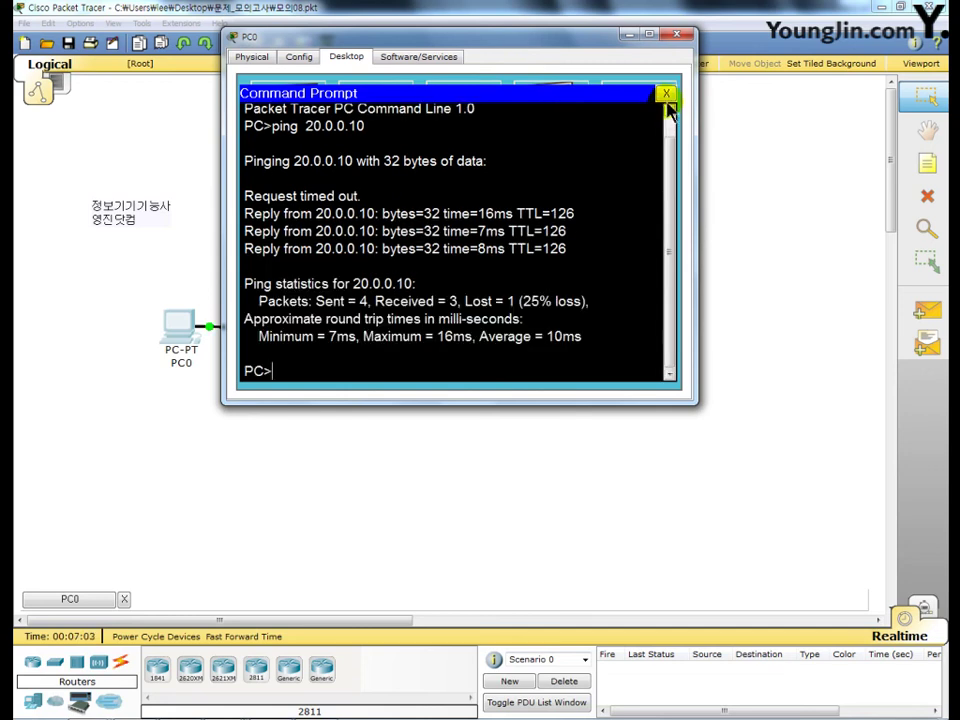
pyautogui.click(665, 92)
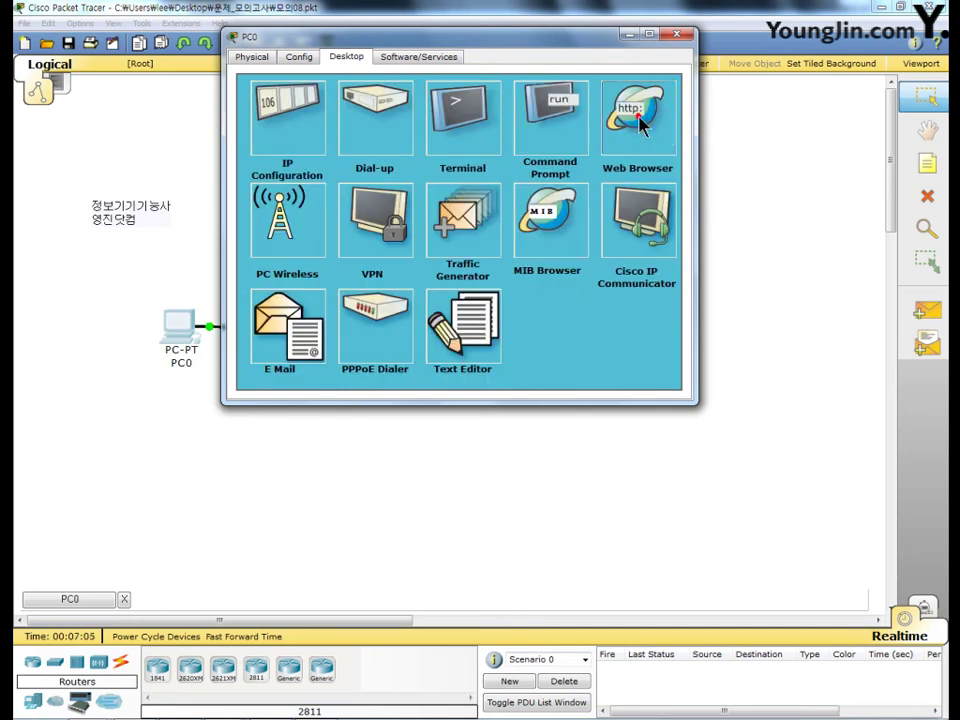
# Load skill.com in PC0's Web Browser to test web access.
pyautogui.click(643, 126)
pyautogui.click(362, 113)
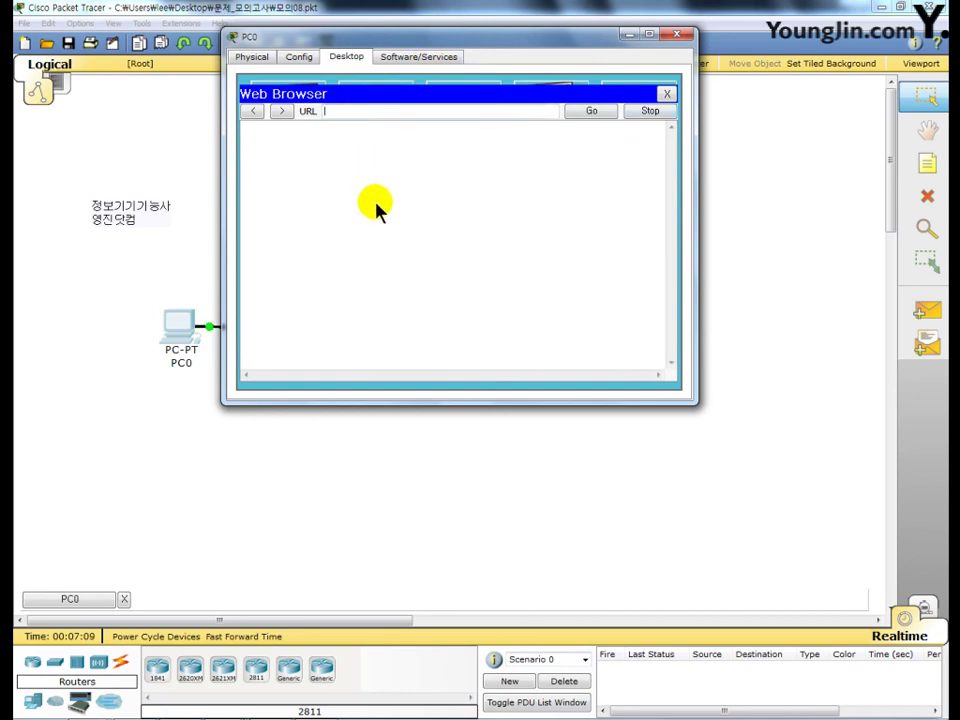
pyautogui.write('s')
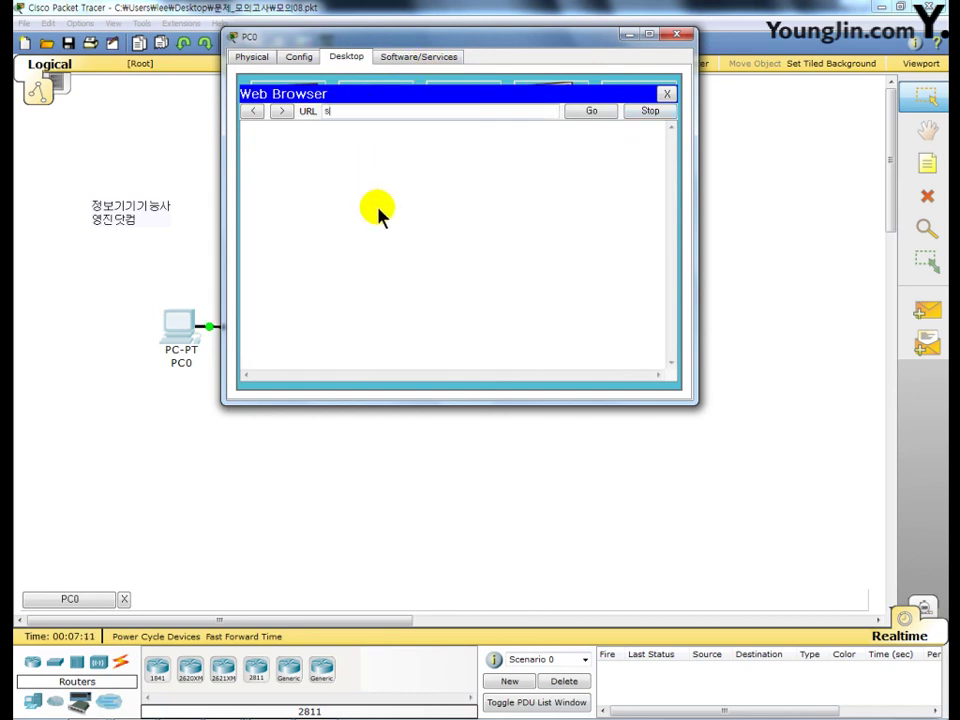
pyautogui.write('kill.com')
pyautogui.click(582, 112)
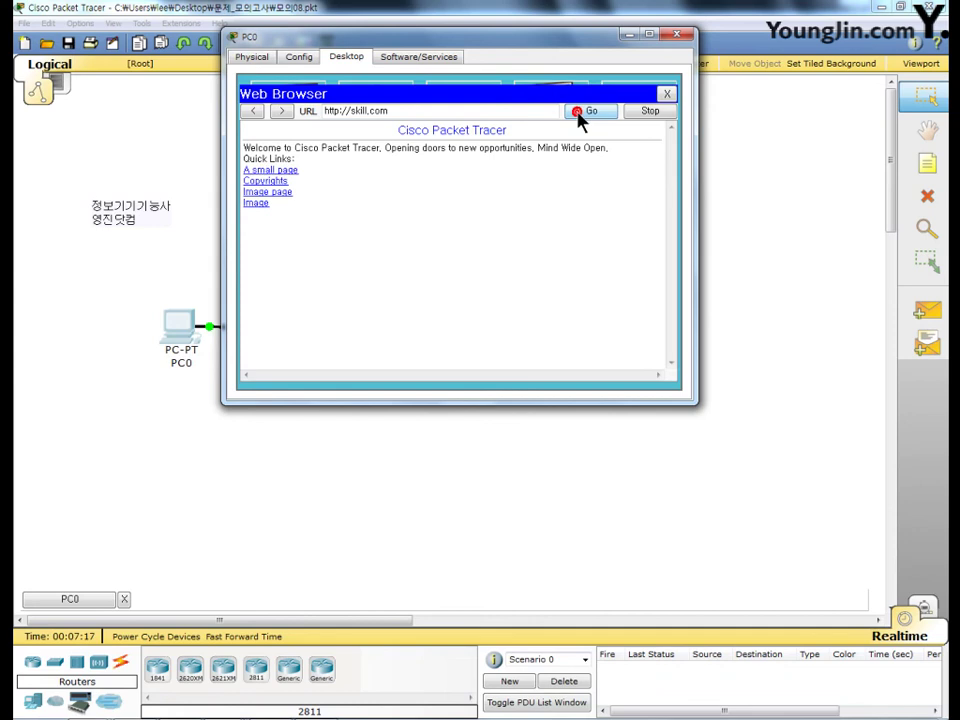
# Close PC0's window, ping 20.0.0.10 from PC1's Command Prompt to test connectivity to the server, and close the prompt.
pyautogui.click(677, 38)
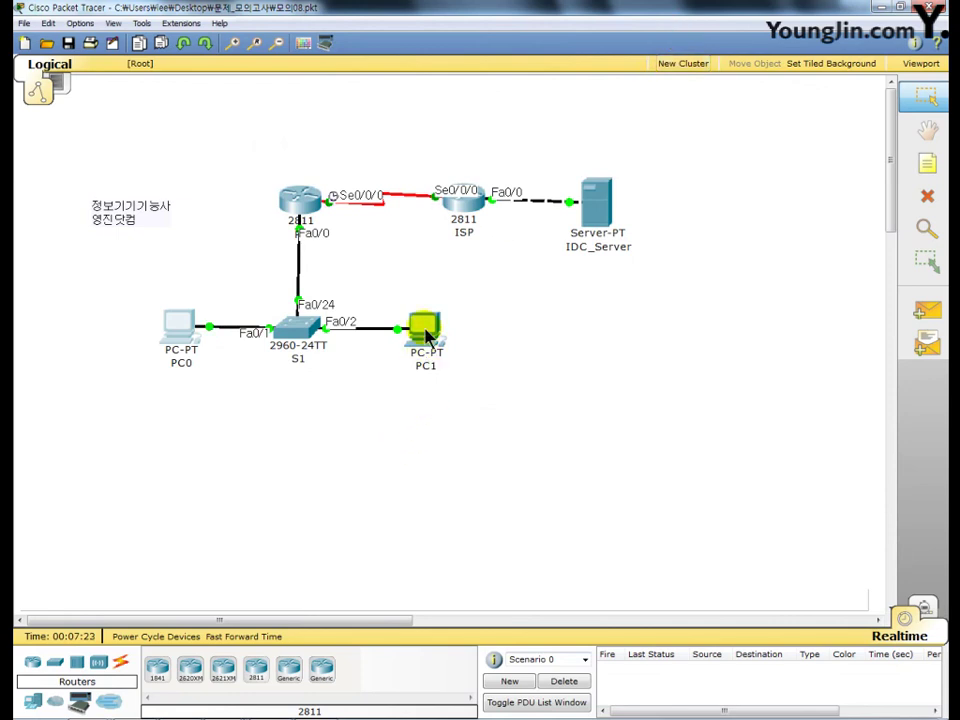
pyautogui.click(428, 337)
pyautogui.moveTo(317, 84); pyautogui.dragTo(410, 45)
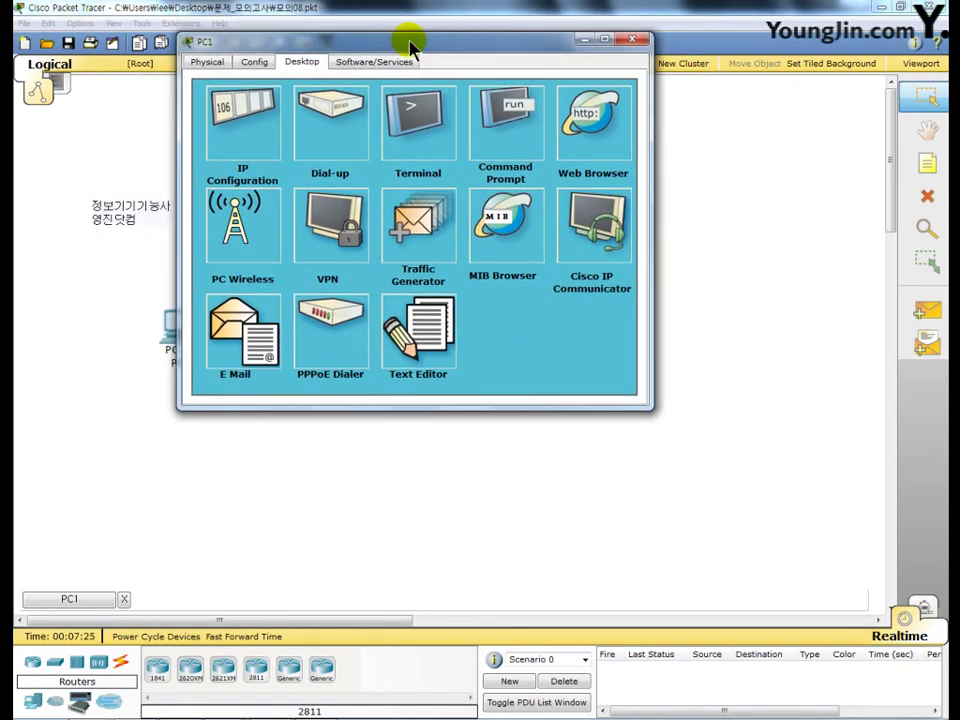
pyautogui.click(506, 127)
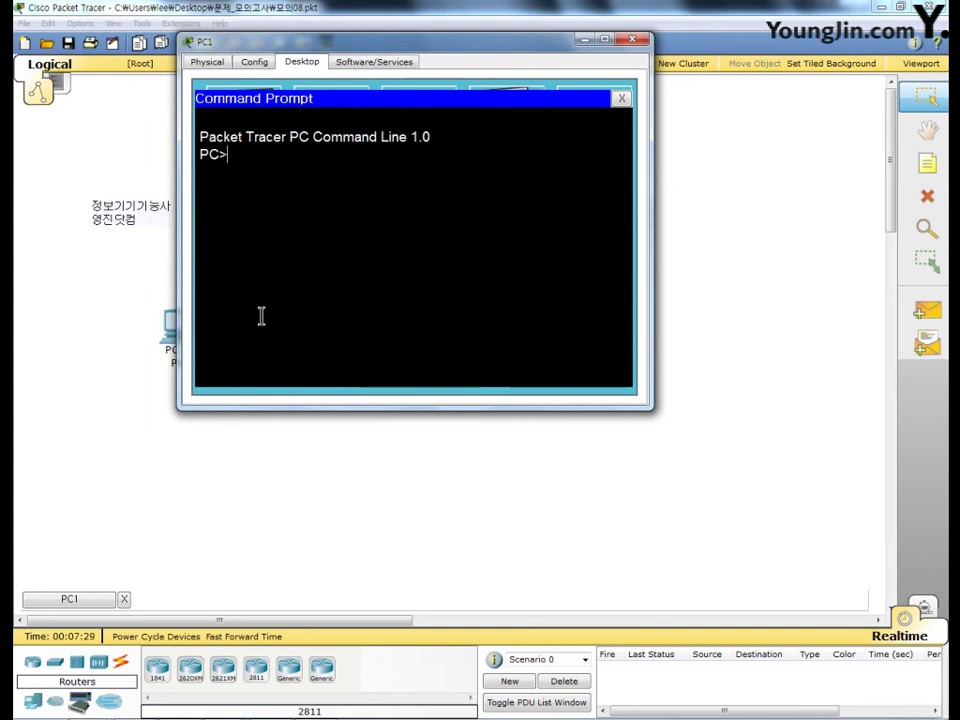
pyautogui.write('ping  20.0')
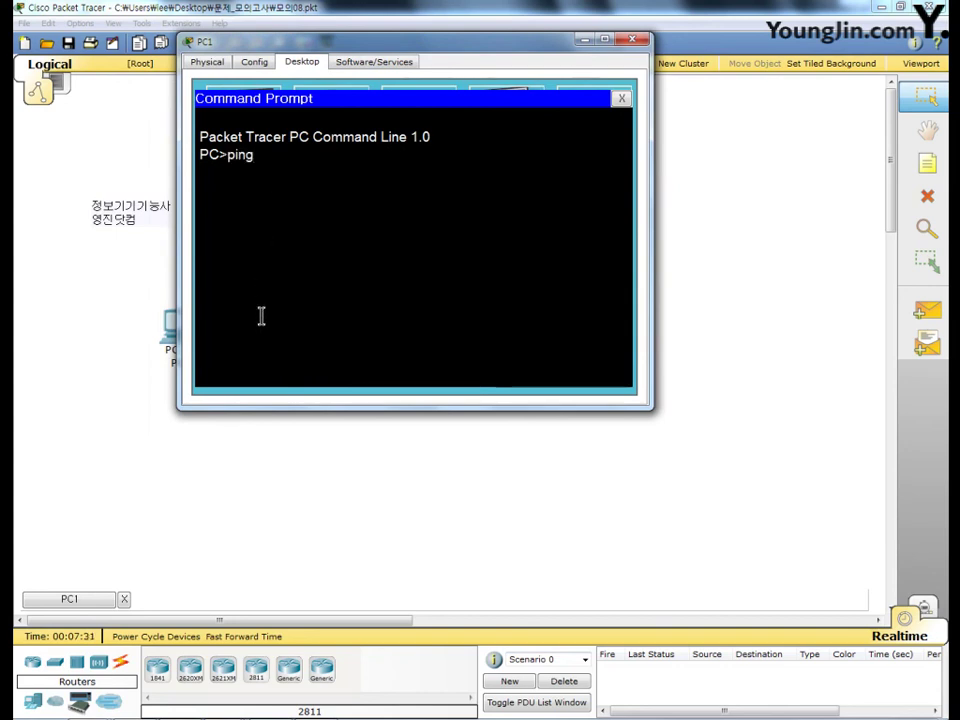
pyautogui.write('.0.10')
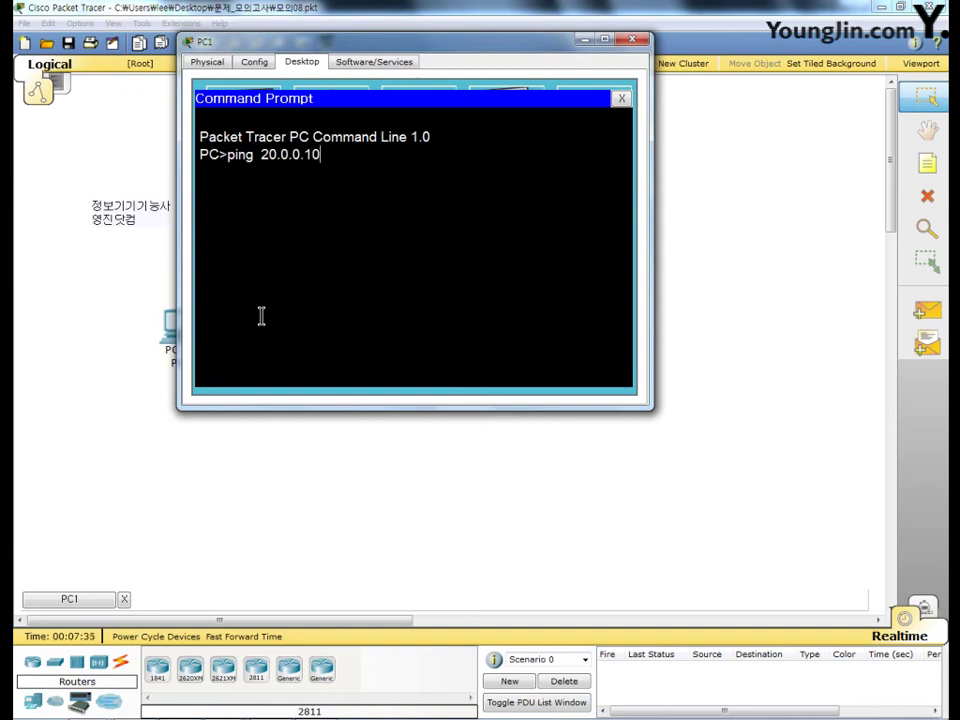
pyautogui.press('Return')
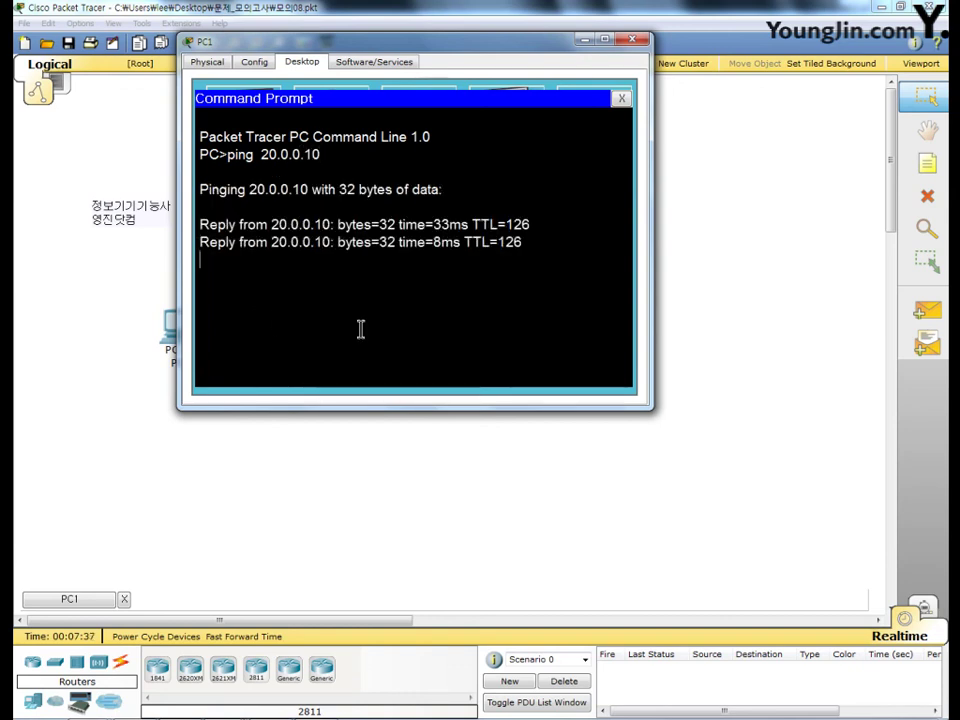
pyautogui.click(621, 98)
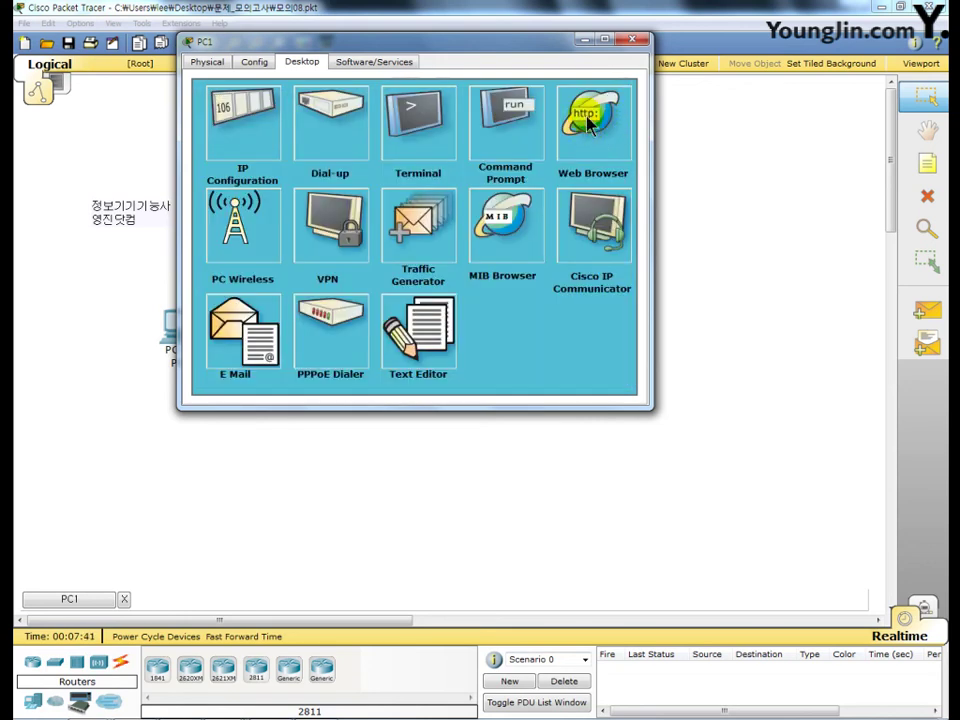
# Load skill.com in PC1's Web Browser to test web access, and close the PC1 window.
pyautogui.click(602, 136)
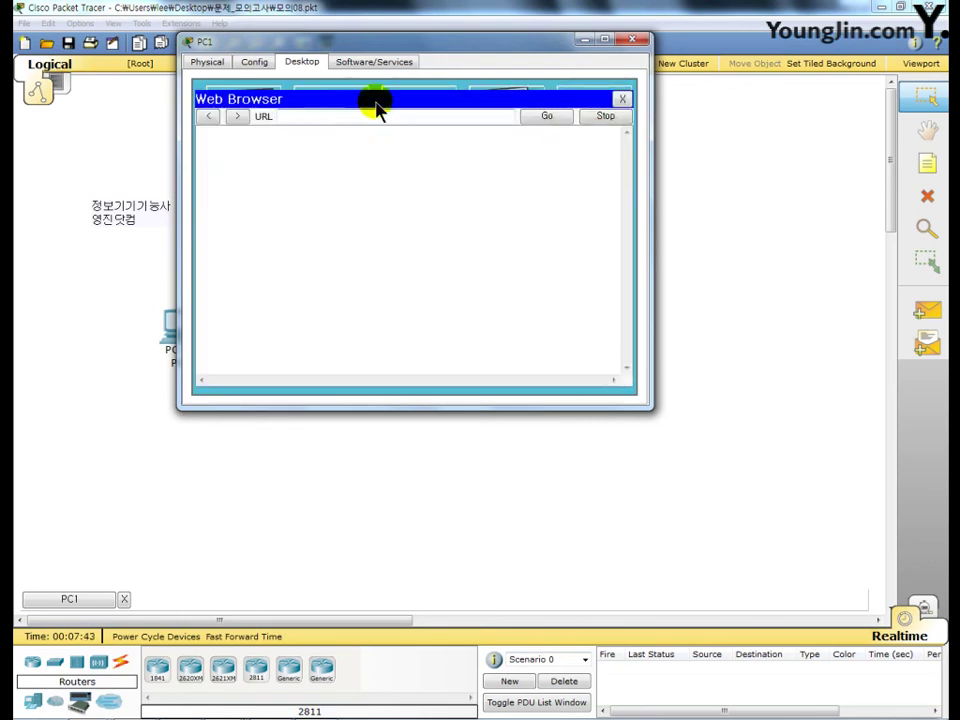
pyautogui.write('sk')
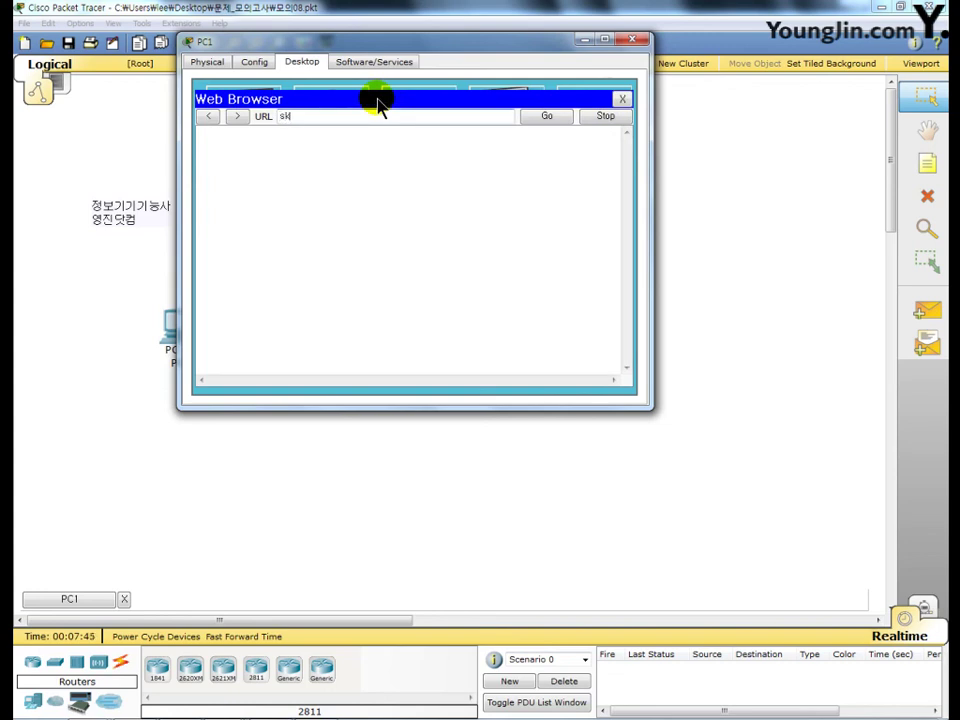
pyautogui.write('ill.com')
pyautogui.click(548, 117)
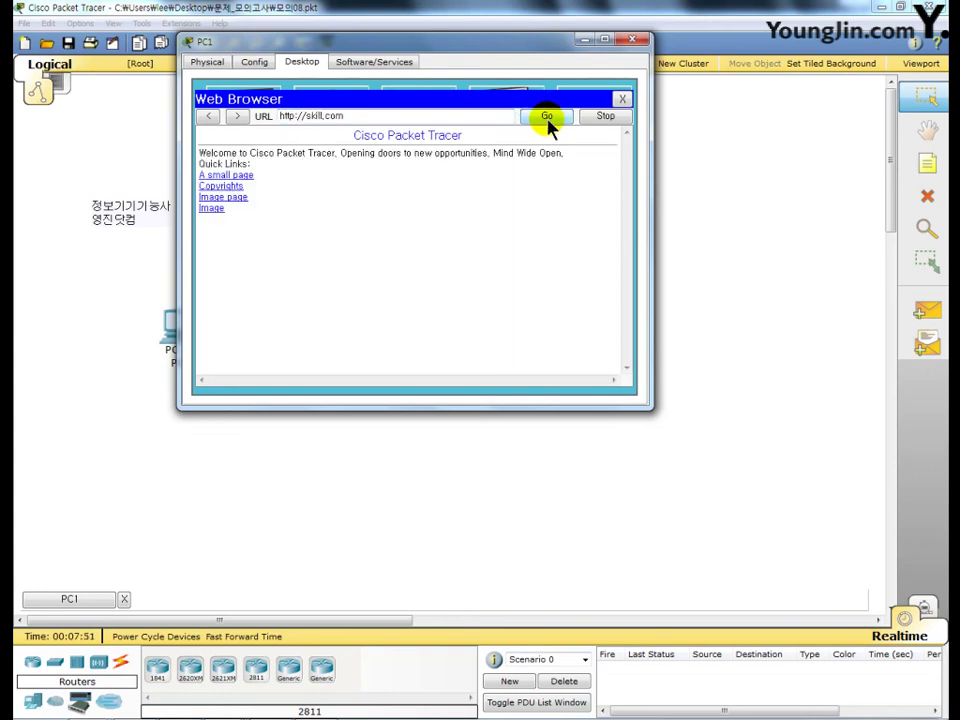
pyautogui.click(632, 40)
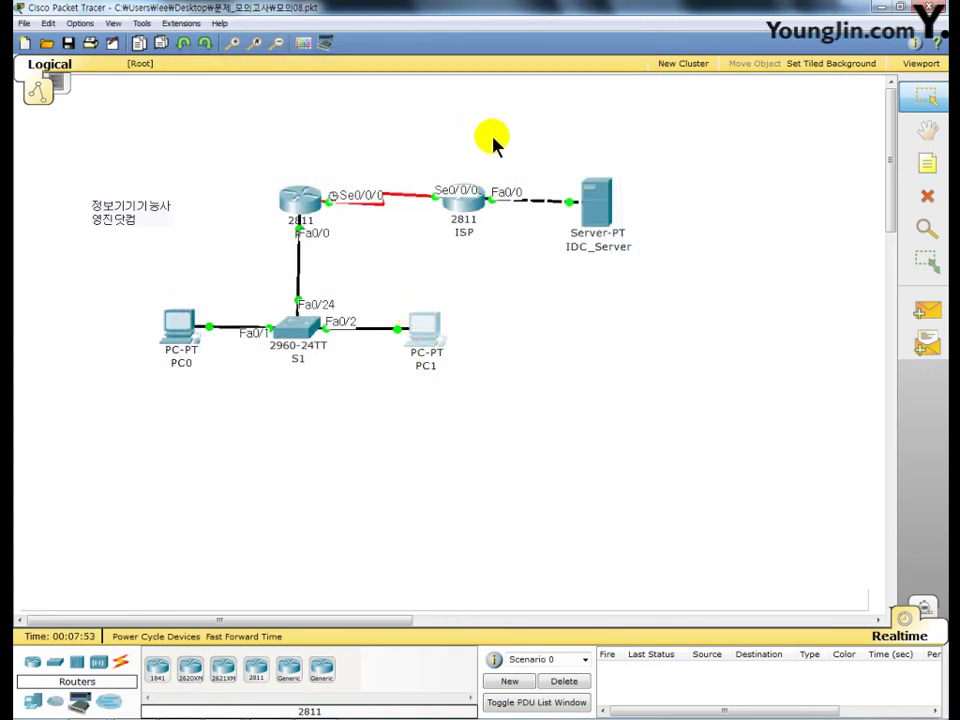